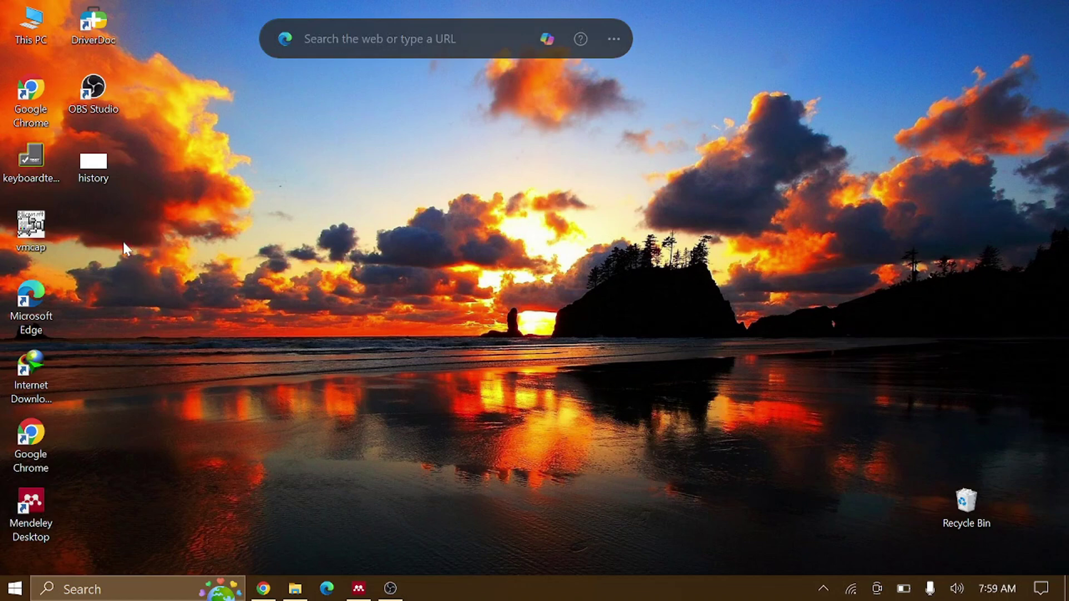
Open Mendeley Desktop and check its tools for the MS Word plugin option.
left_click(163, 252)
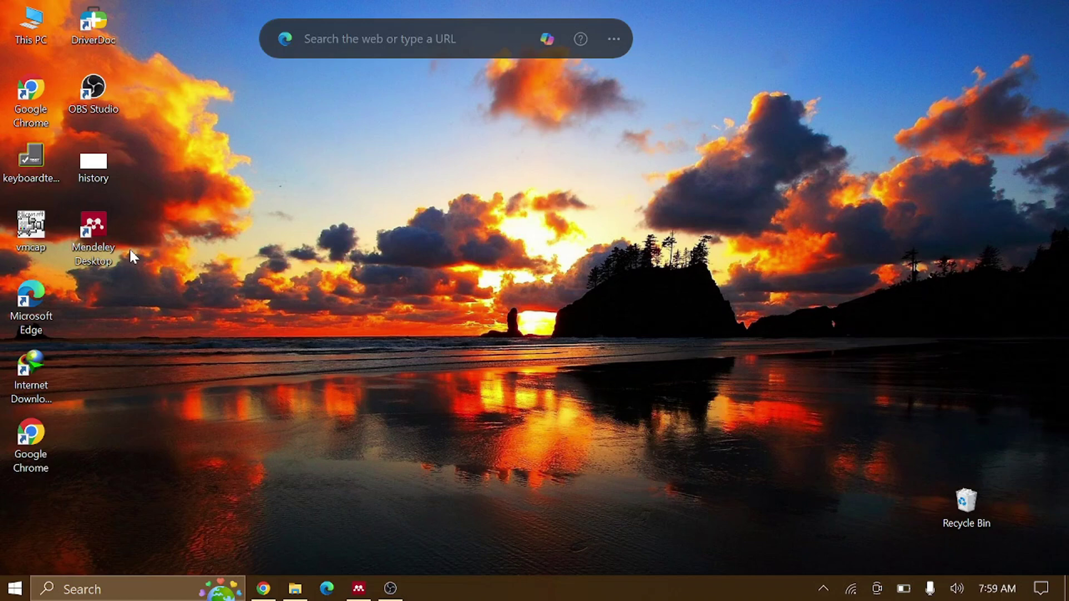
double_click(99, 235)
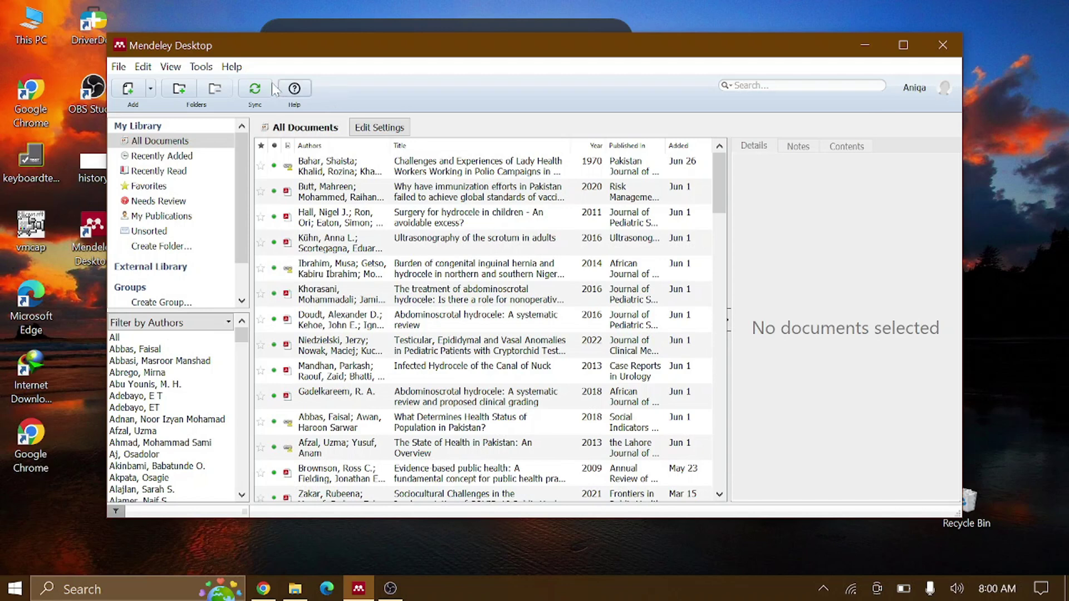
left_click(202, 68)
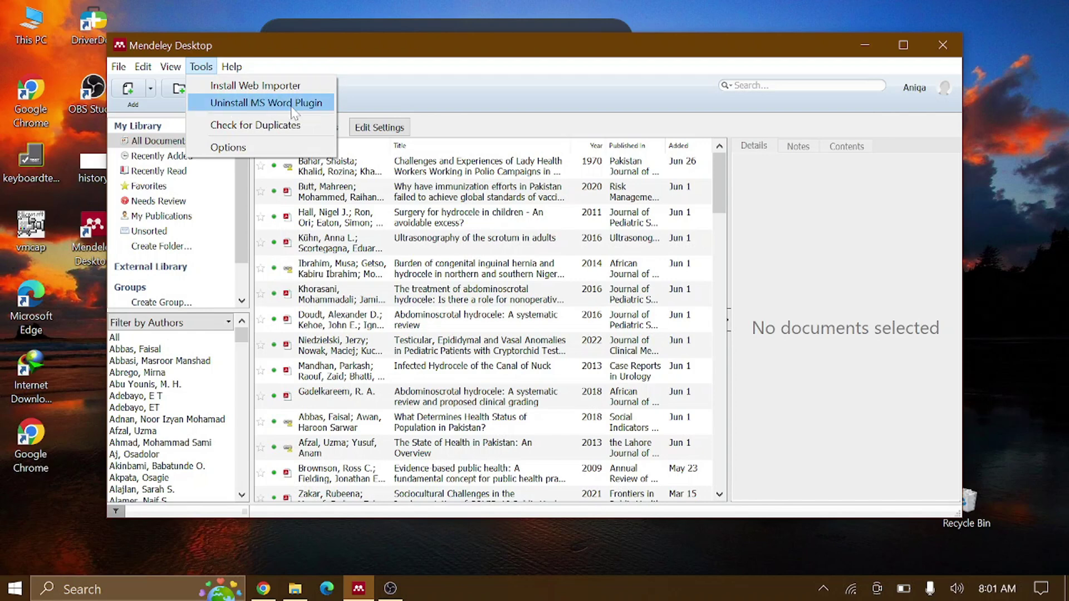
left_click(384, 92)
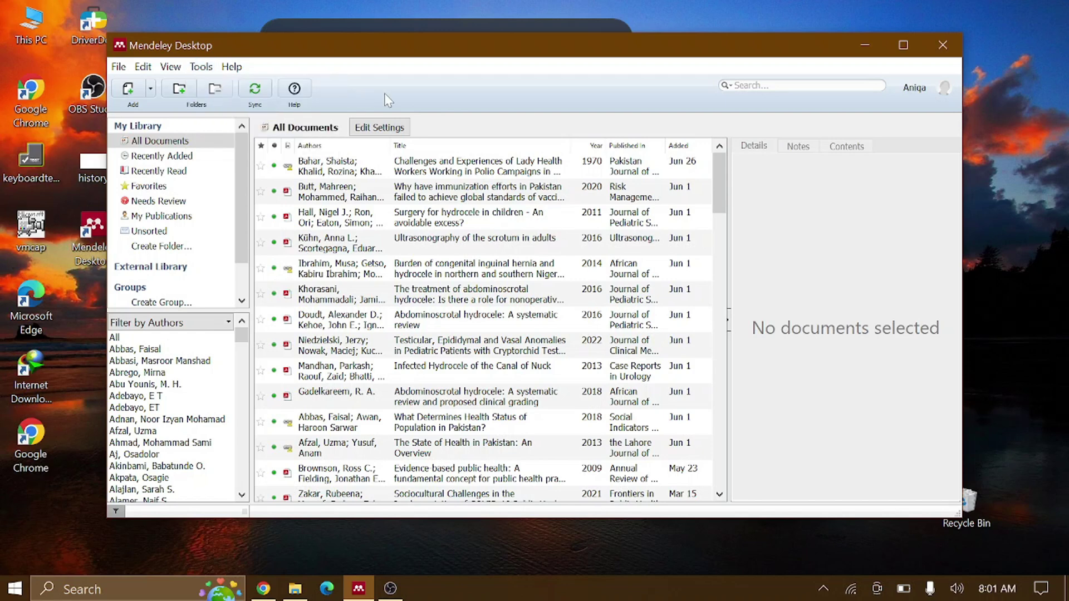
Add the file Parents_Compliance_With_Post_Operative_I from the compliance study folder to the Mendeley library and view its details.
left_click(129, 91)
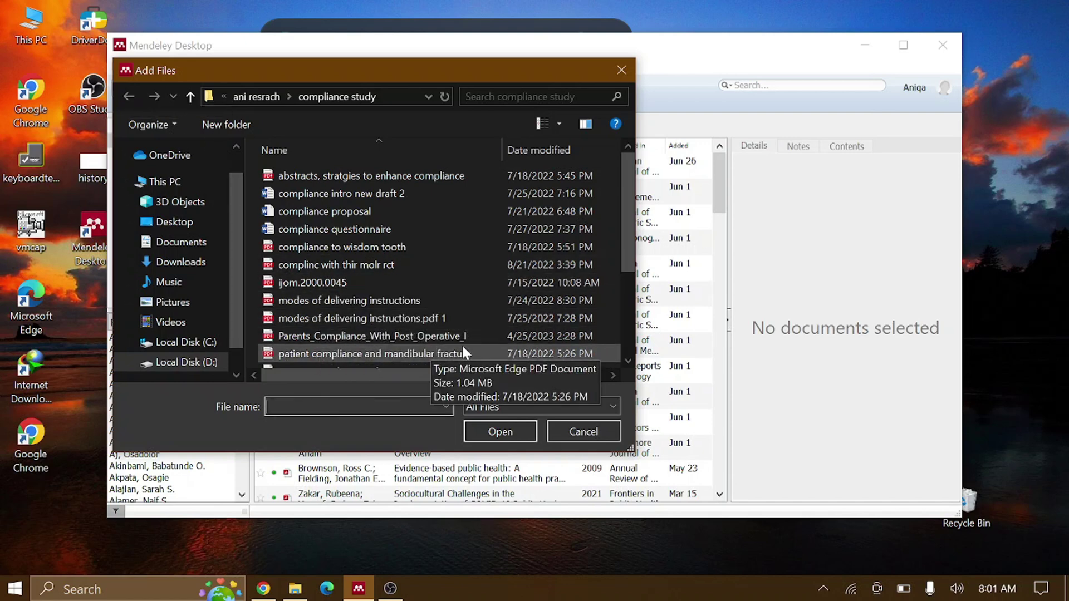
left_click(402, 336)
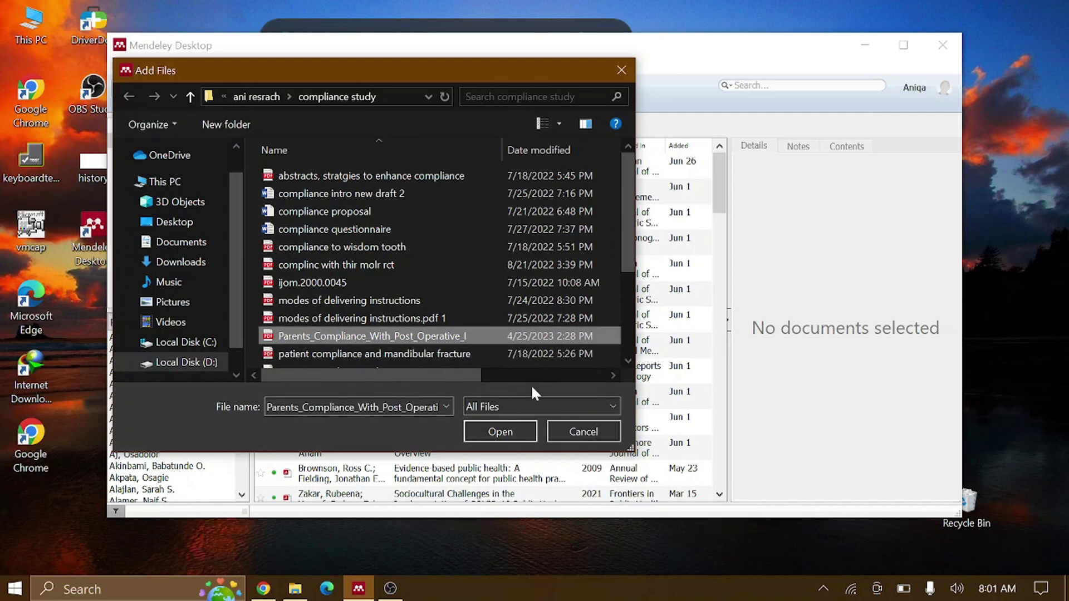
left_click(500, 432)
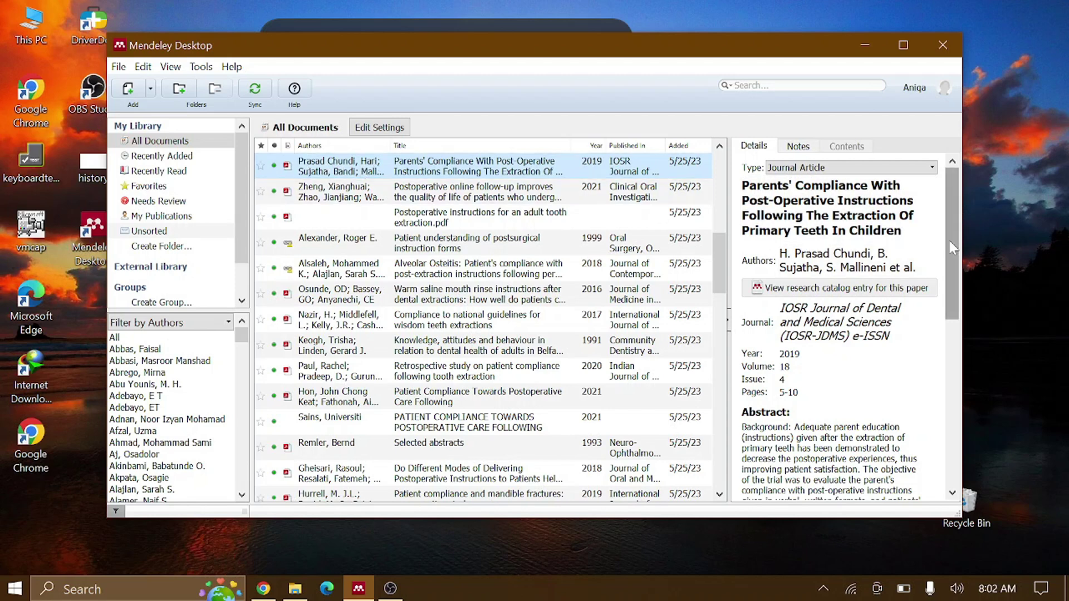
mouse_move(948, 238)
left_mouse_down()
mouse_move(955, 434)
mouse_move(947, 242)
left_mouse_up()
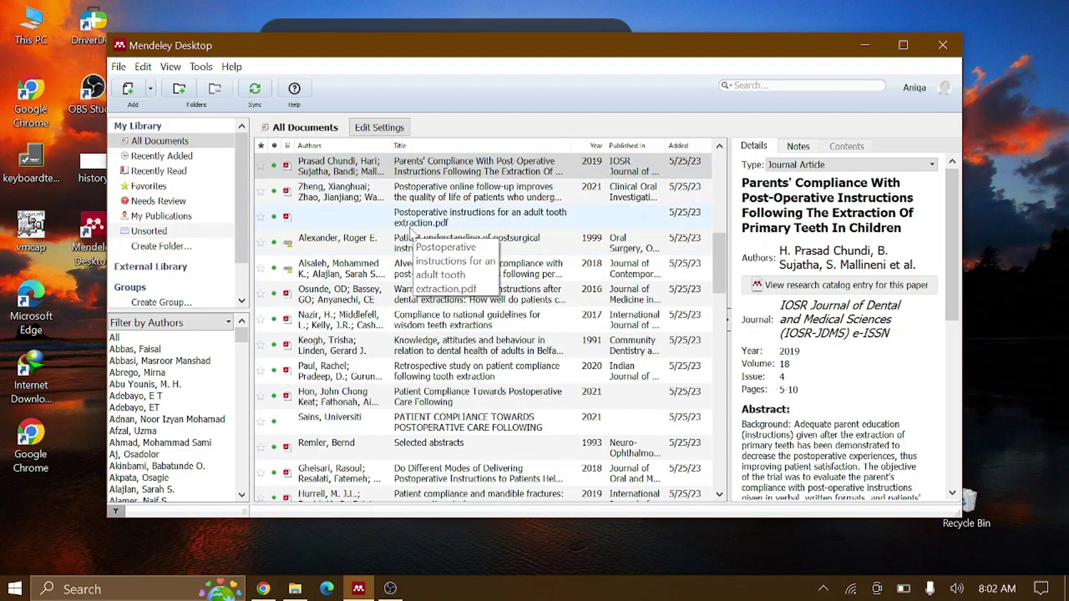
left_click(129, 89)
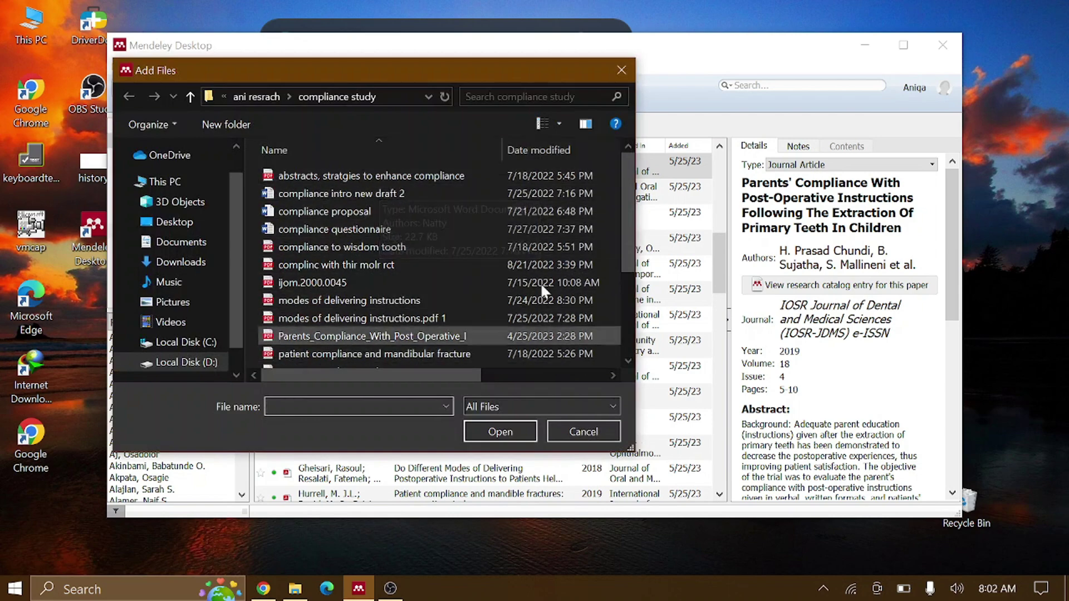
left_click(498, 432)
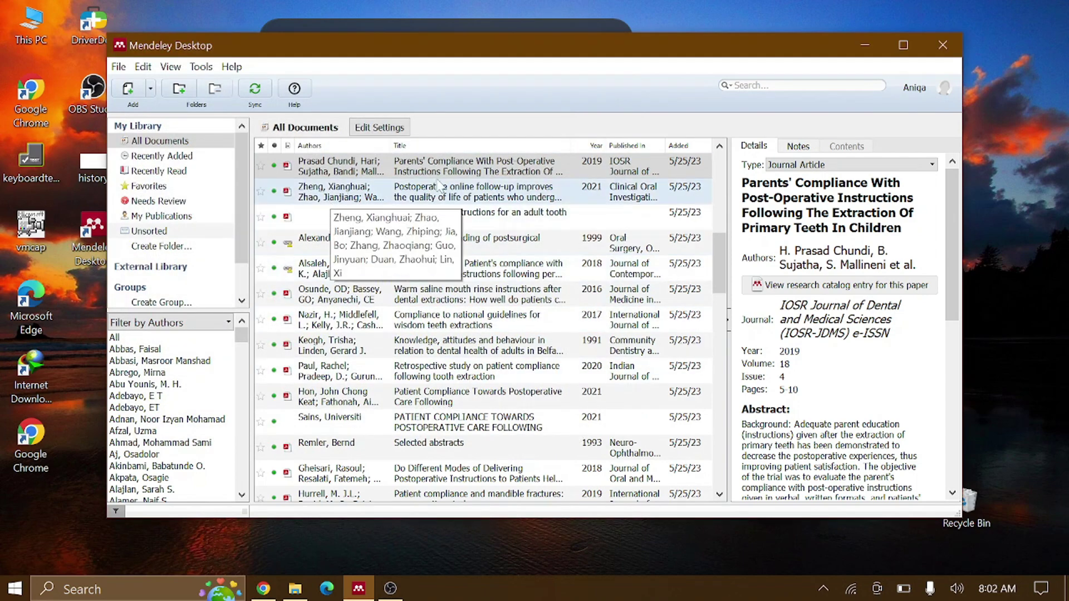
Minimize Mendeley, launch Word 2013 with a blank document, and dismiss the activation wizard.
left_click(864, 44)
left_click(83, 588)
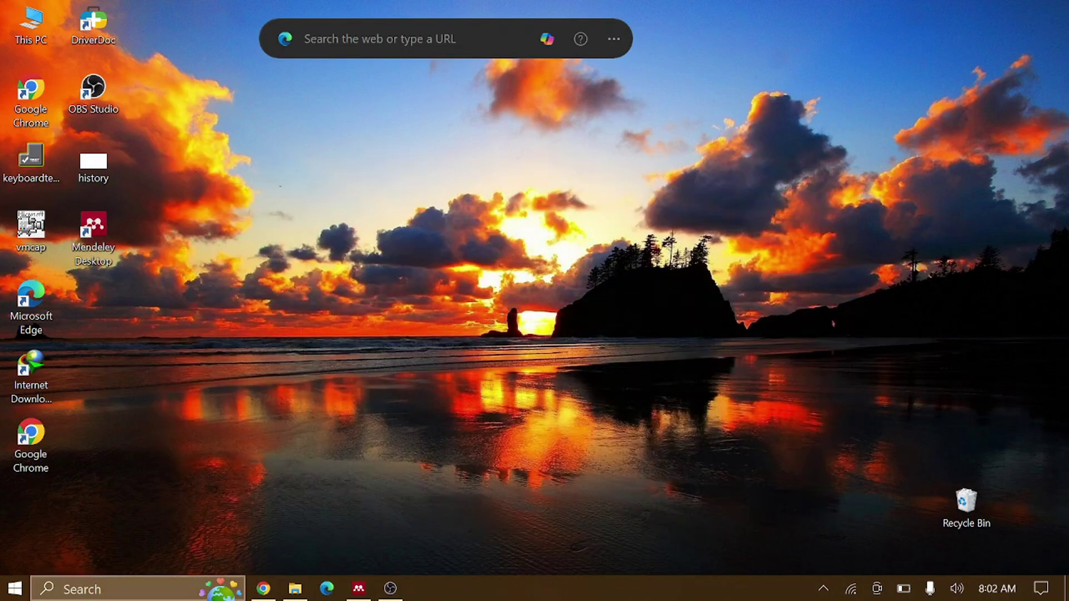
type("word")
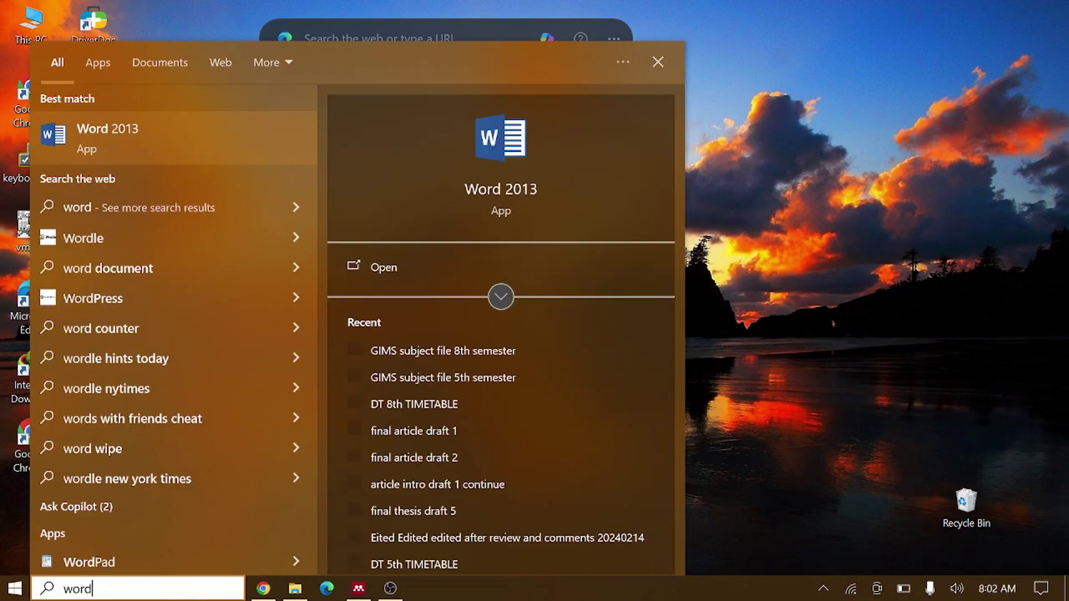
key("Return")
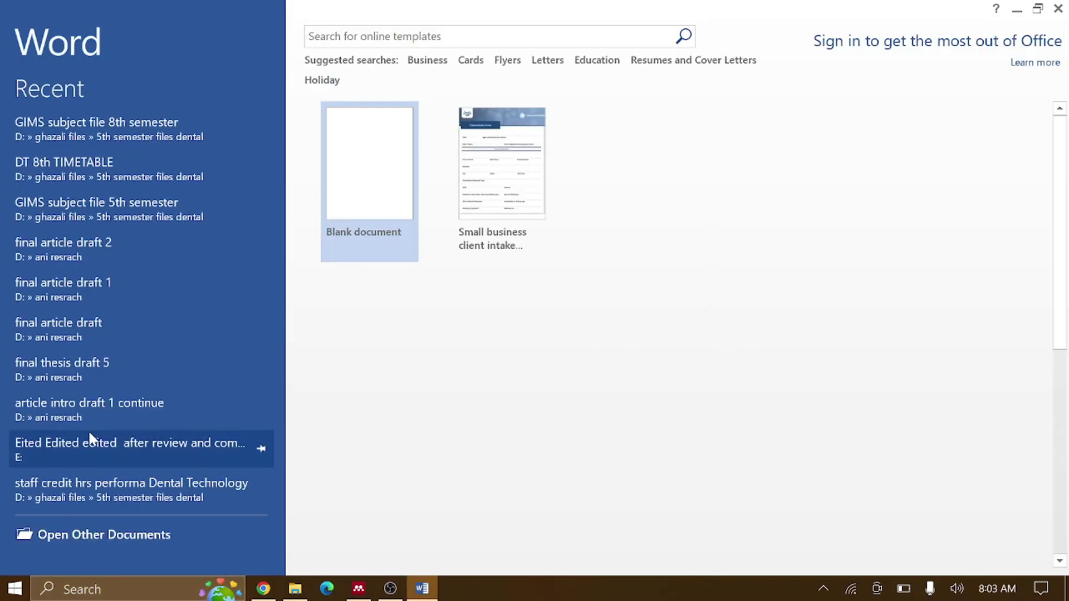
left_click(355, 195)
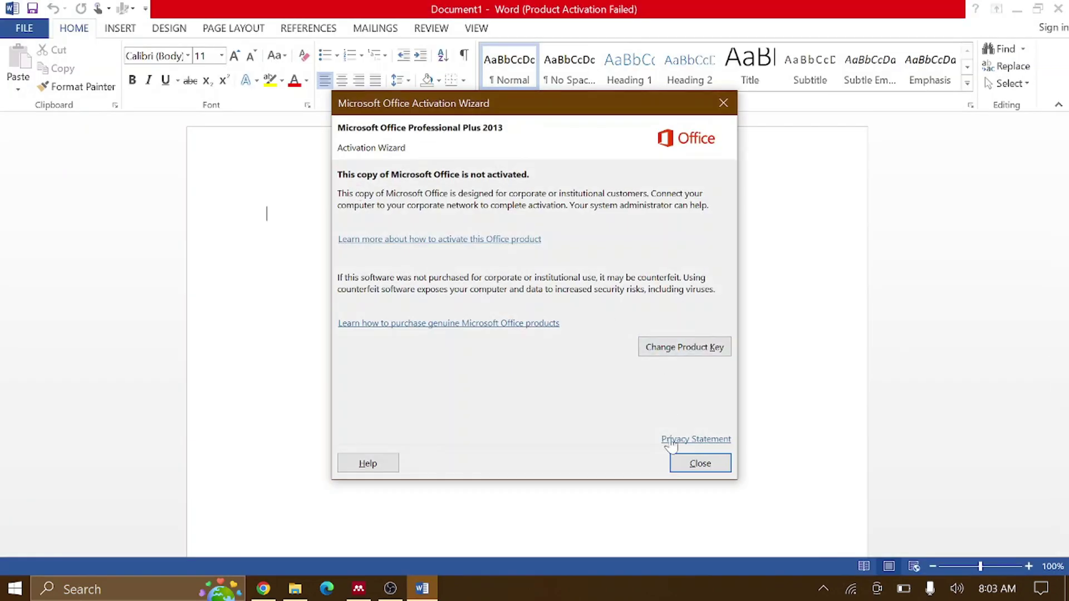
left_click(690, 473)
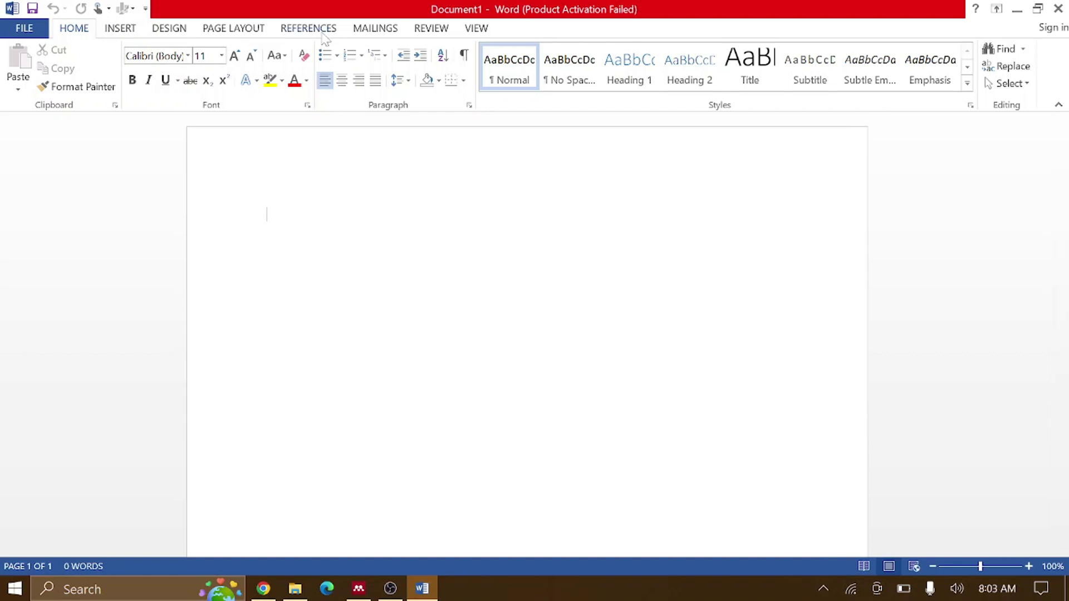
Set the Mendeley citation style for the document to Vancouver.
left_click(325, 36)
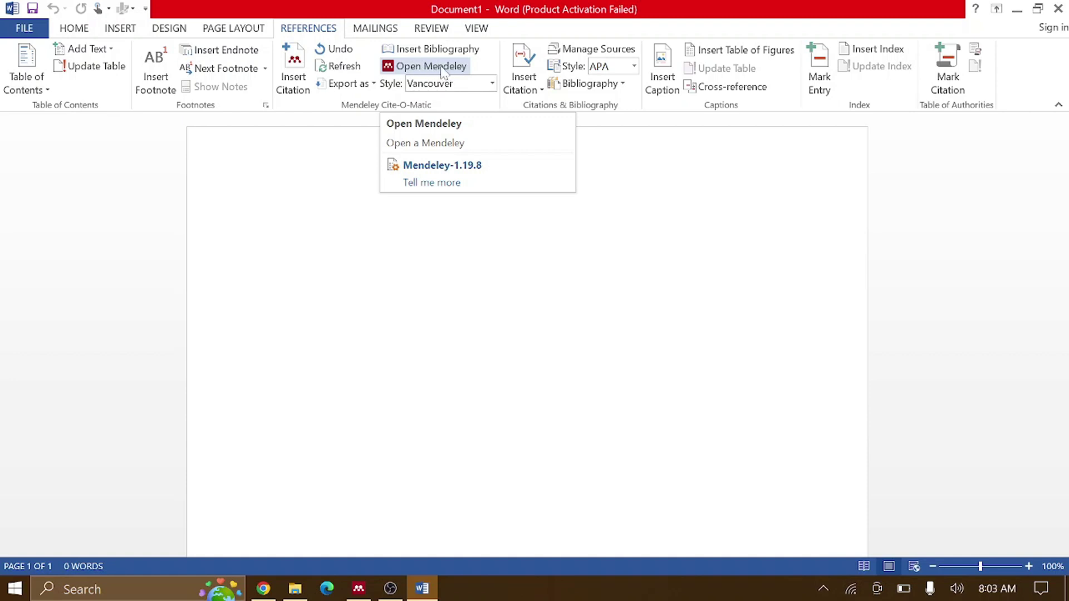
left_click(492, 84)
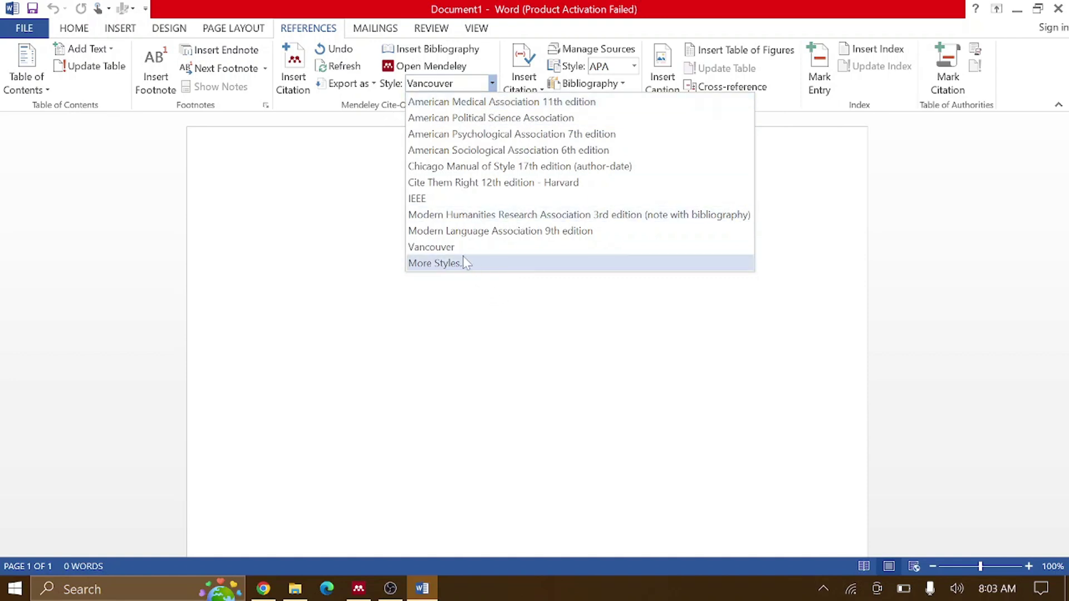
left_click(448, 249)
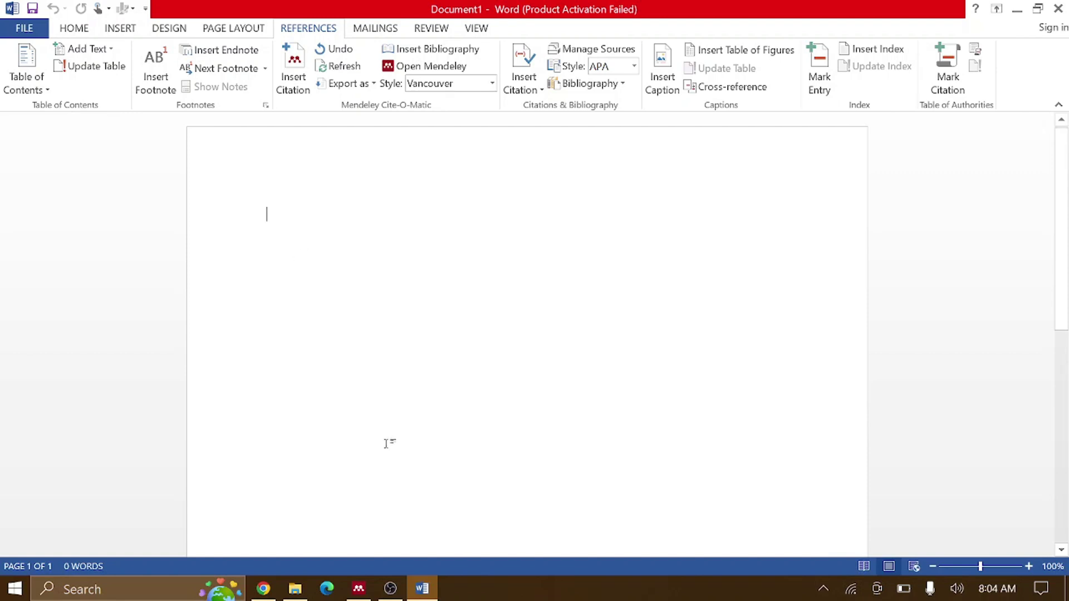
Switch to Mendeley Desktop, review the details and abstract of the parents' compliance article, and return to Word.
left_click(361, 590)
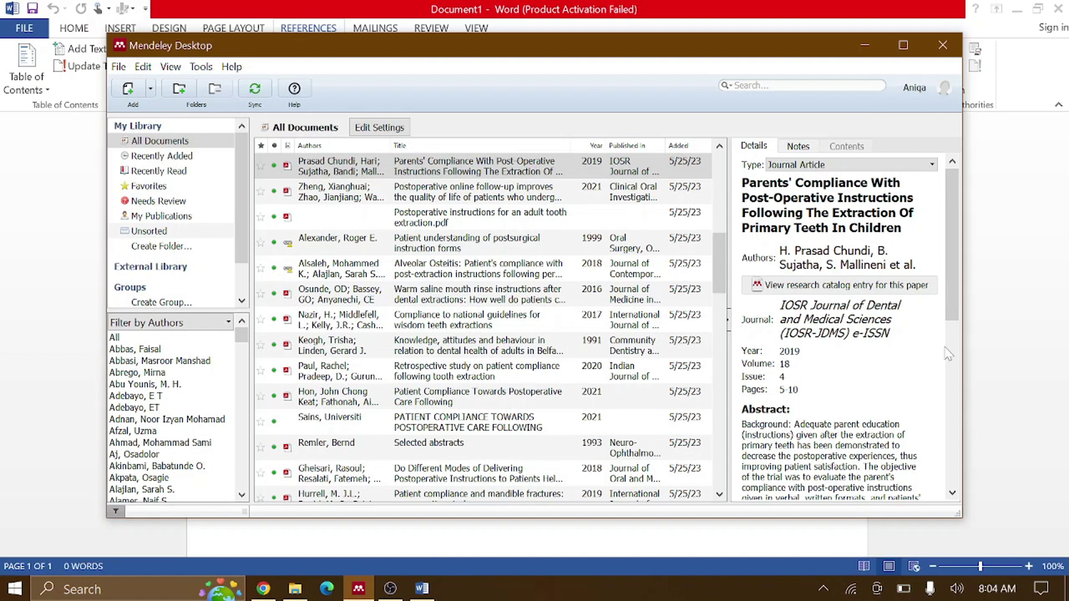
scroll(947, 285, "down", 3)
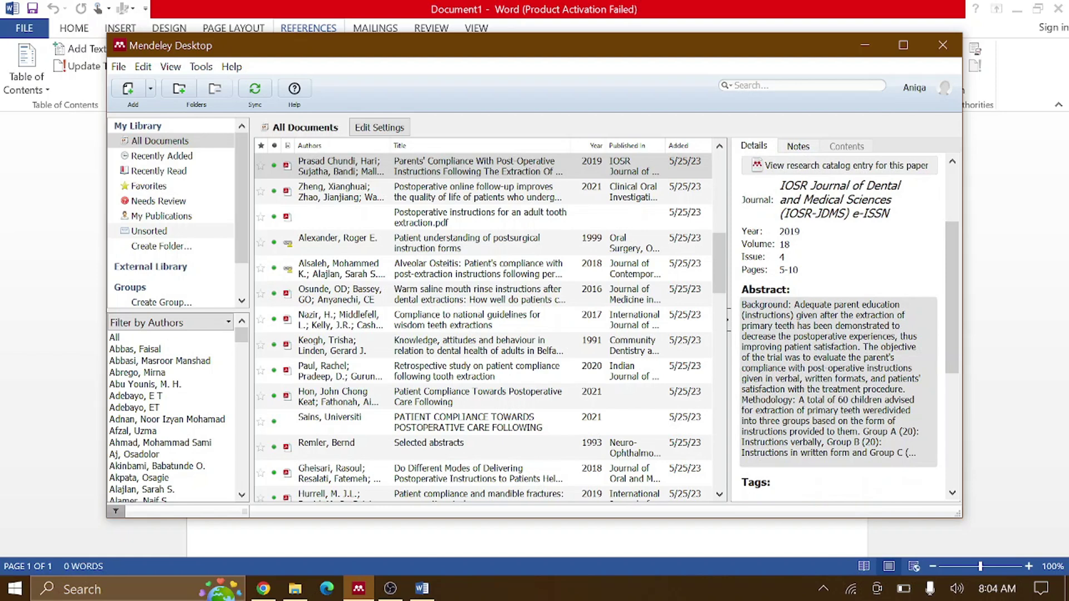
left_click(865, 45)
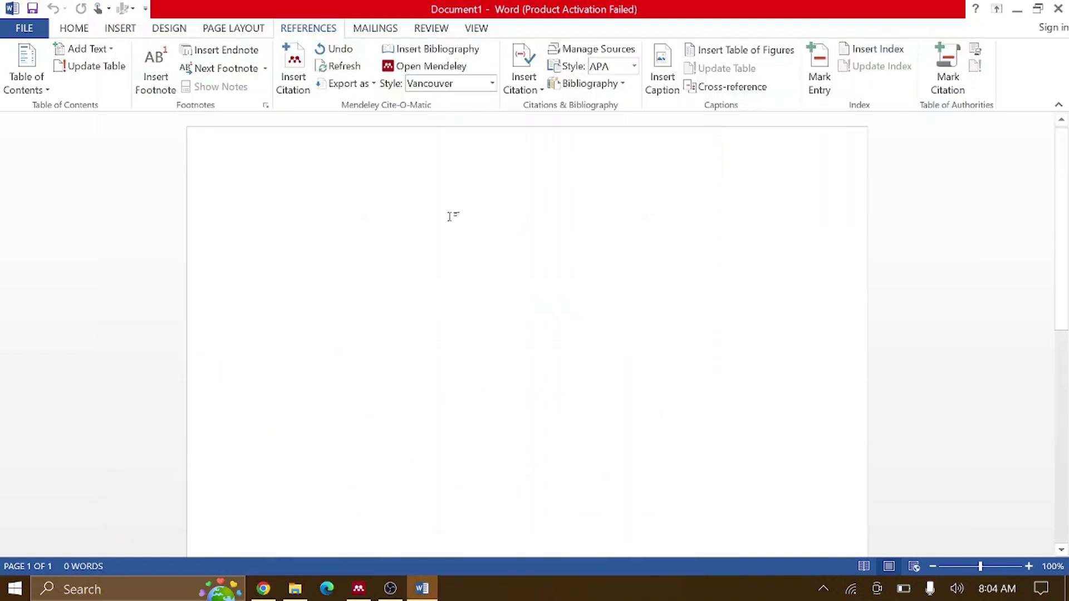
Write "The parents compliance to post operative instruction in prevention of alveolar ostetitis." as the document's first line.
type("The ")
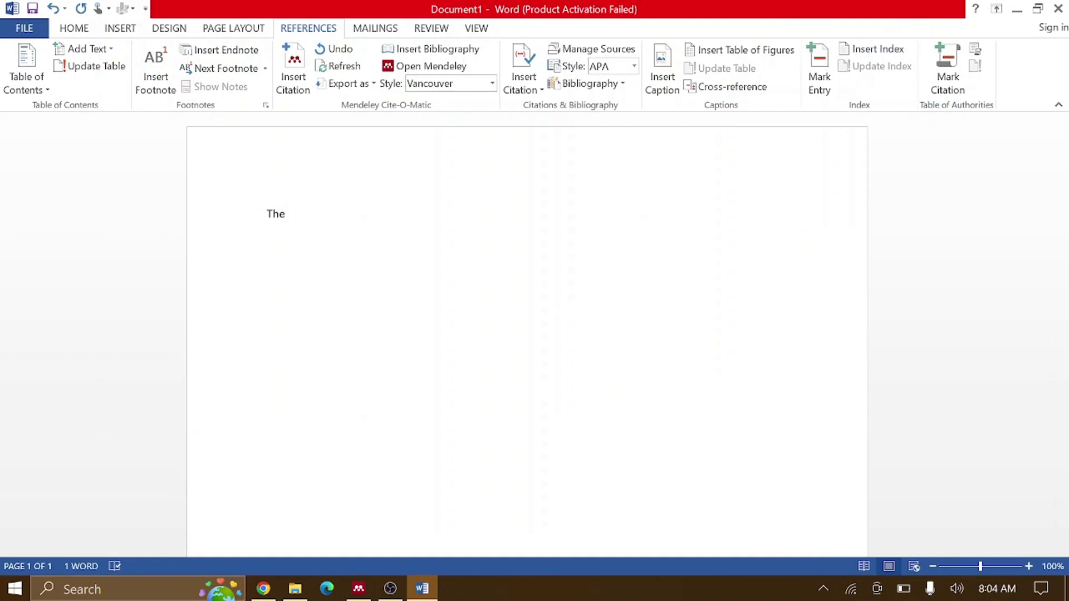
type("parents compliance ")
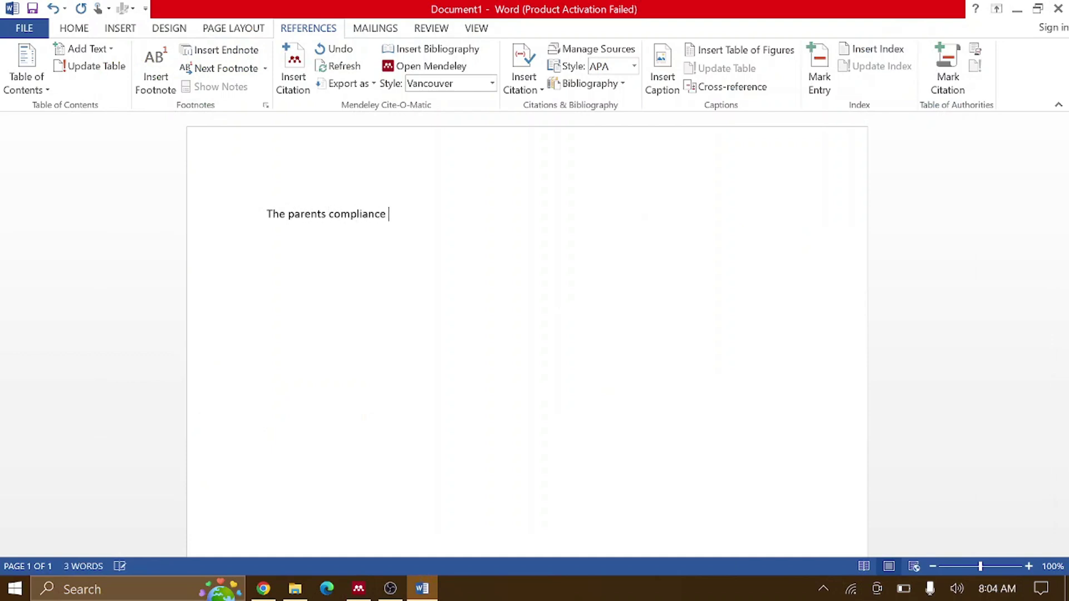
type("to post operative instruction in prevention of alveolar ostet")
type("itis")
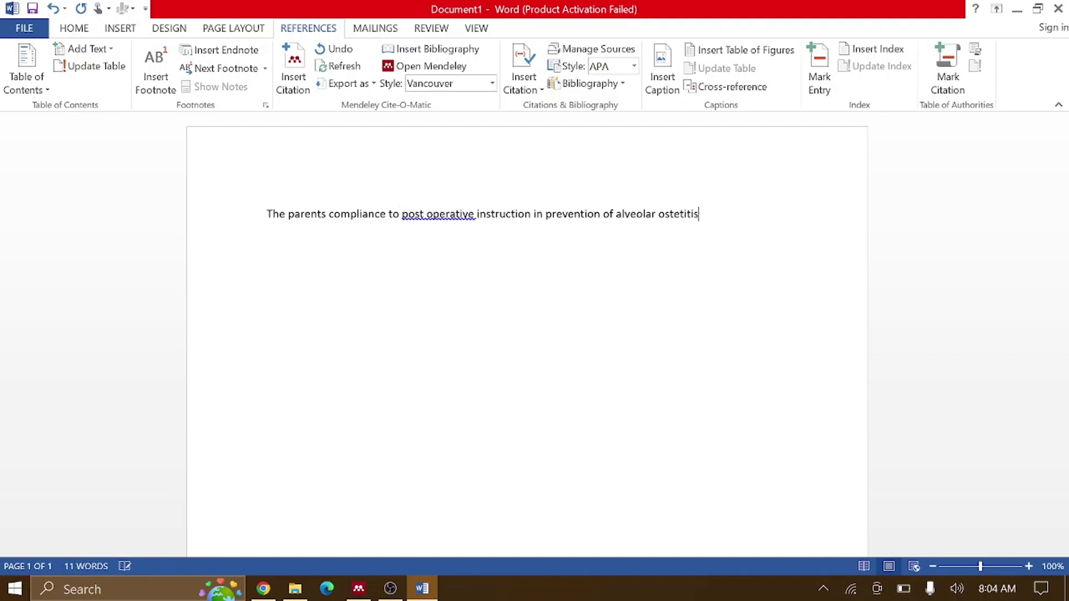
type(".")
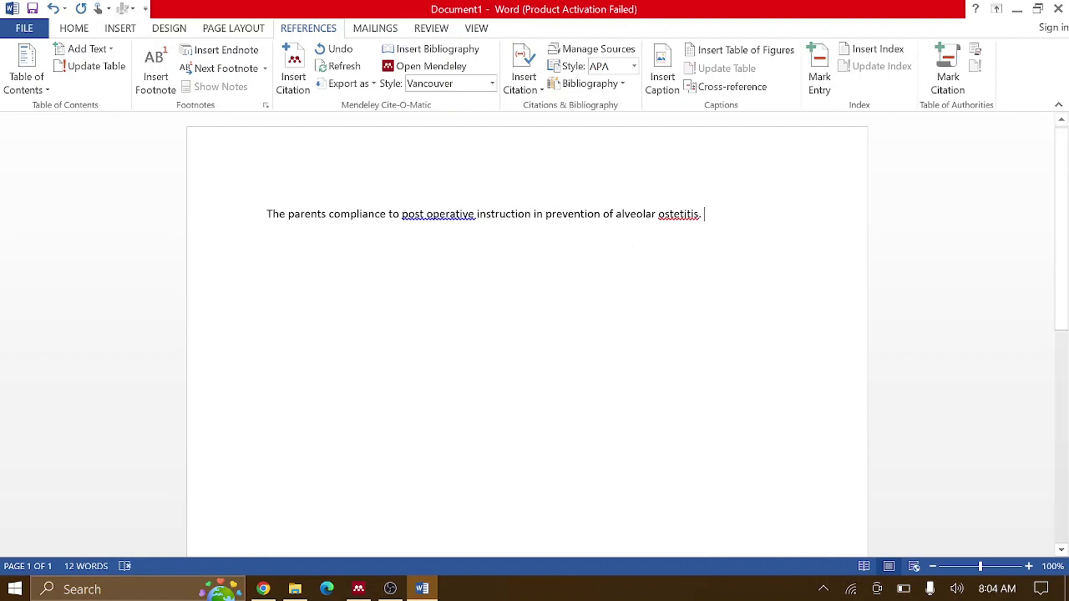
Insert a Mendeley citation after the sentence, searching "parents com" and choosing the article Parents' Compliance With Post-Operative Instructions.
left_click(300, 93)
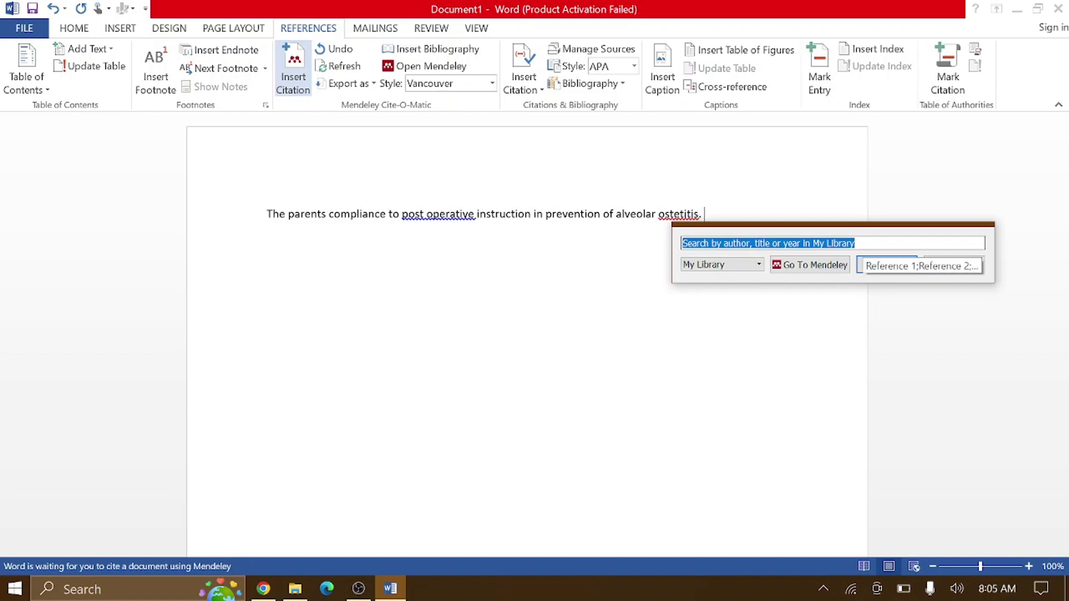
type("parenrs")
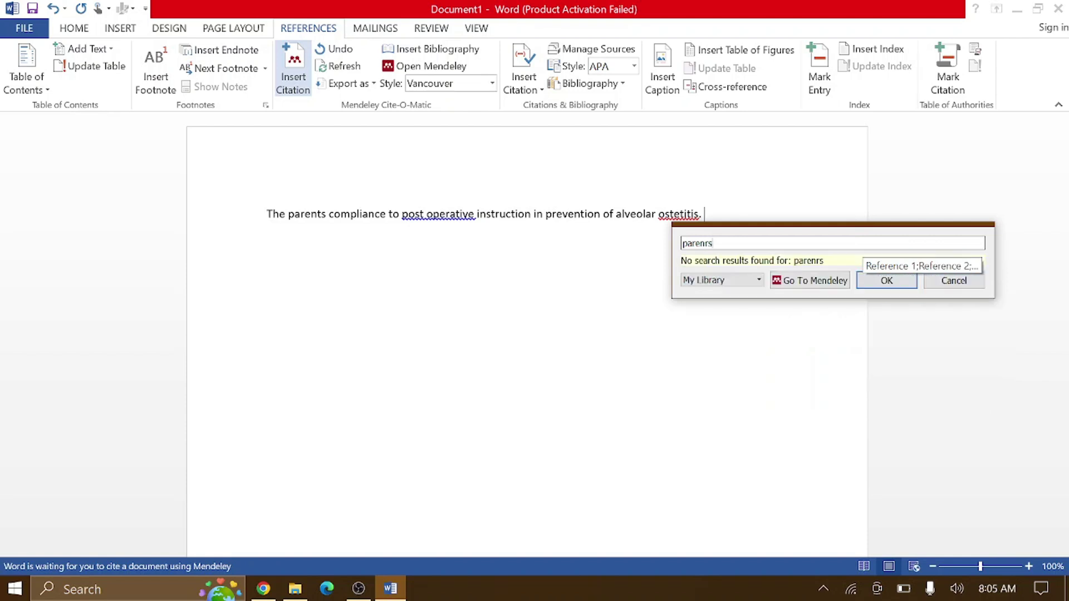
key("BackSpace")
key("BackSpace")
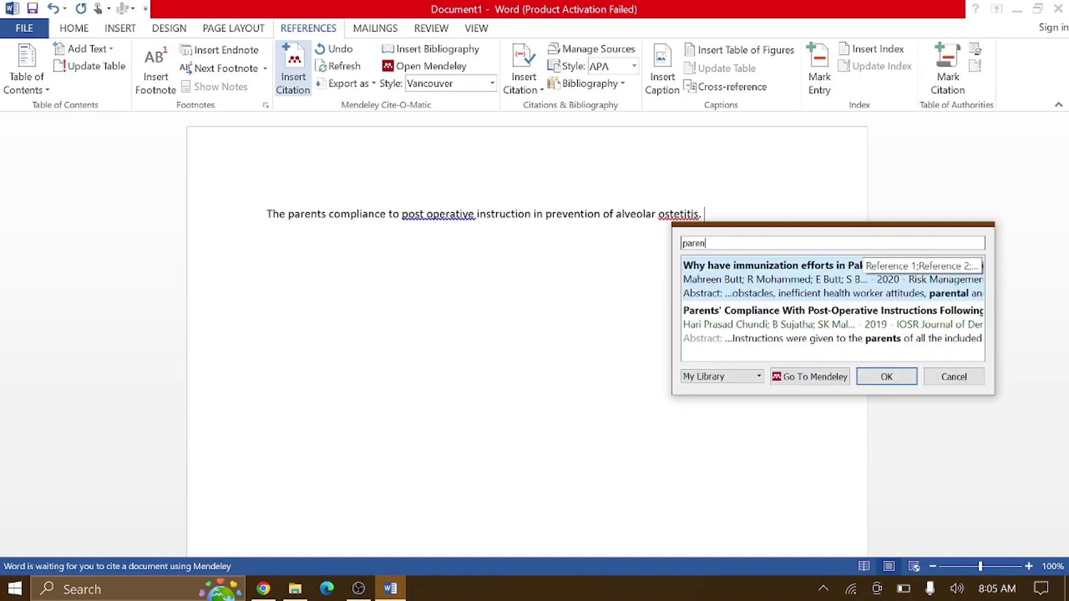
type("ts com")
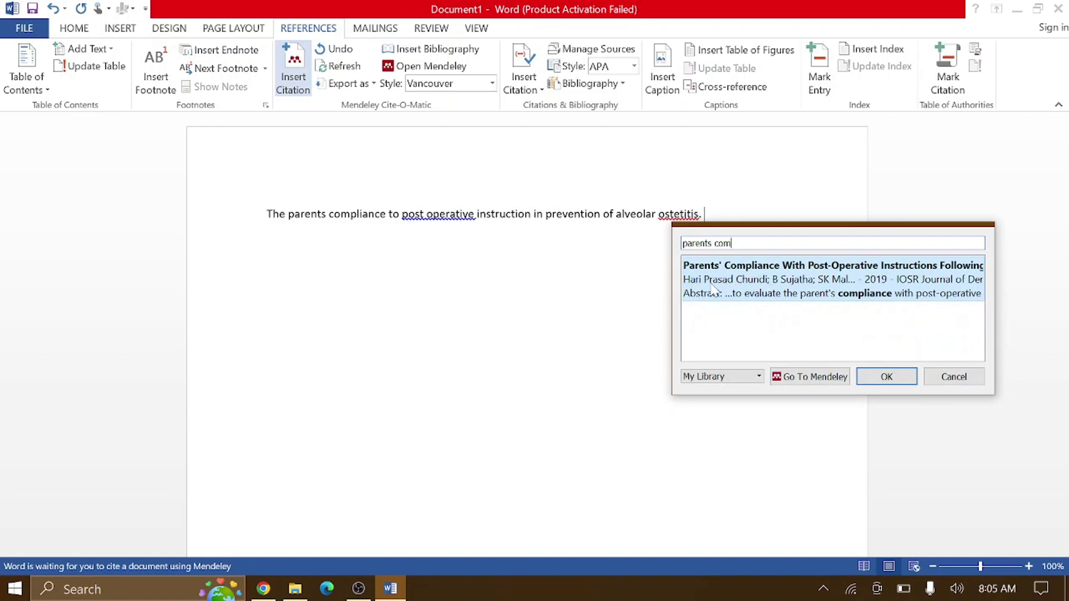
left_click(845, 287)
left_click(887, 266)
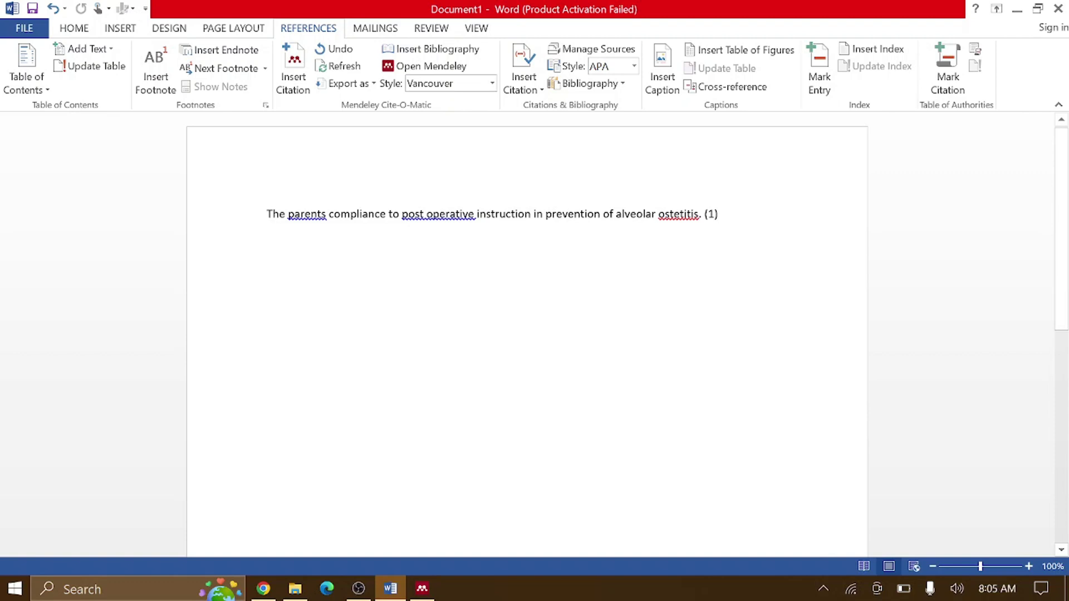
Add a bold "References:" heading a few blank lines below the cited sentence.
key("Return")
key("Return")
key("Return")
key("Return")
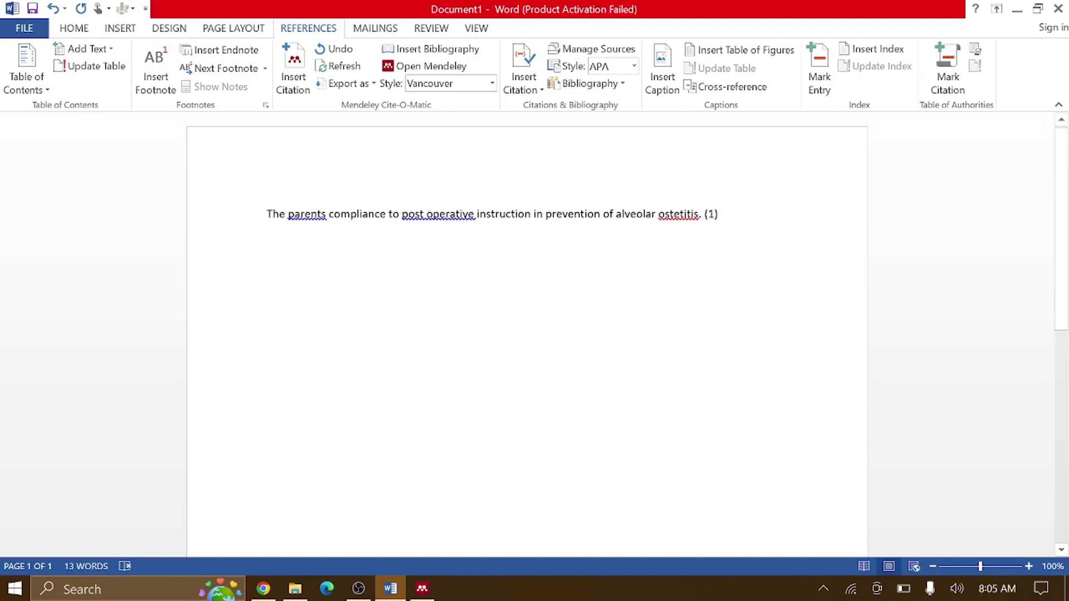
type("re")
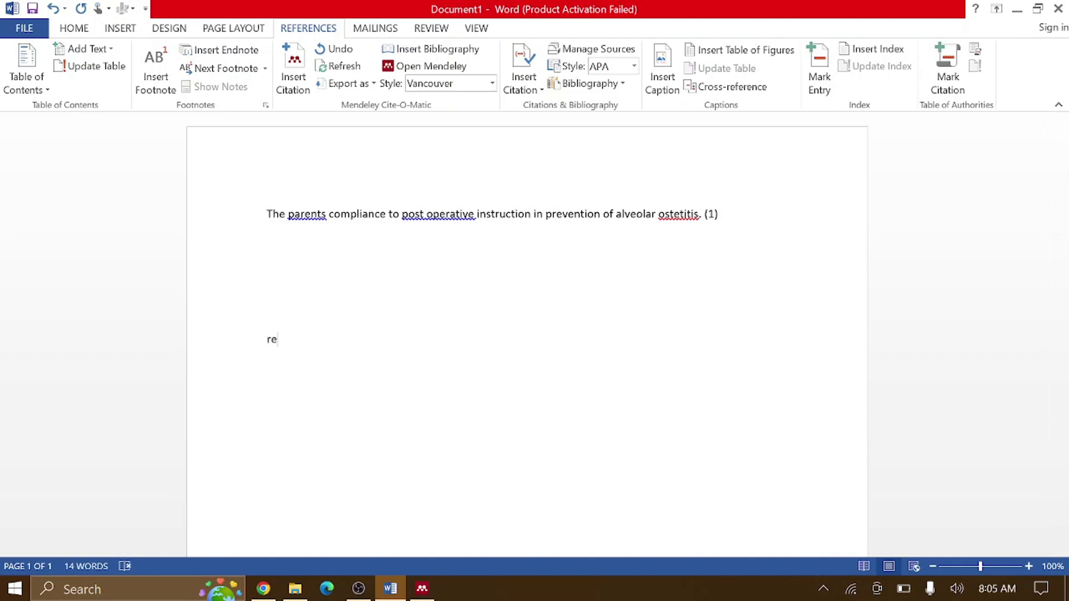
type("ferences:")
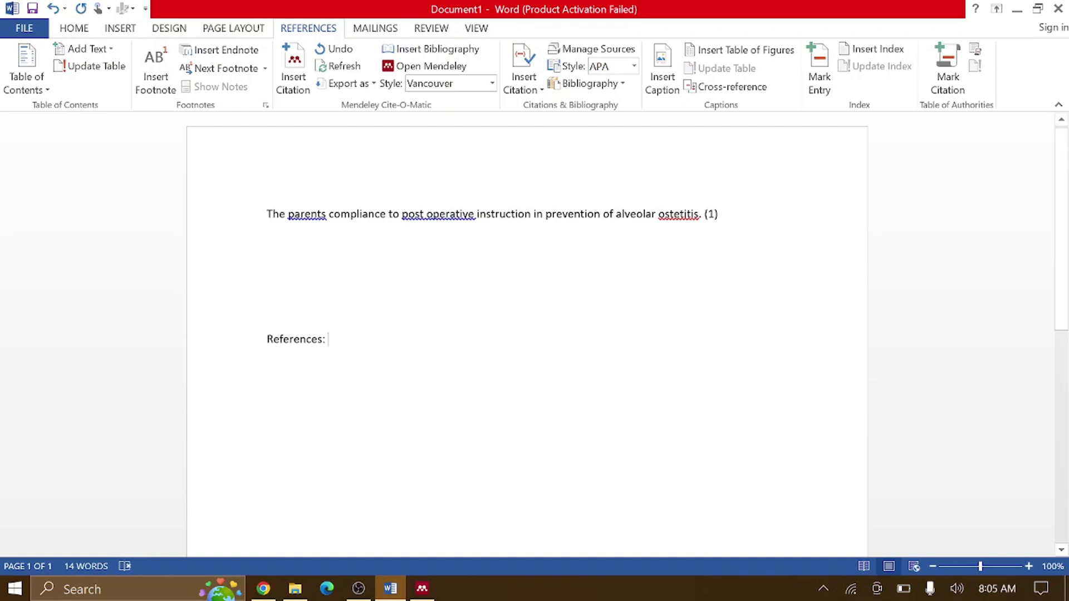
left_click_drag(267, 339, 334, 341)
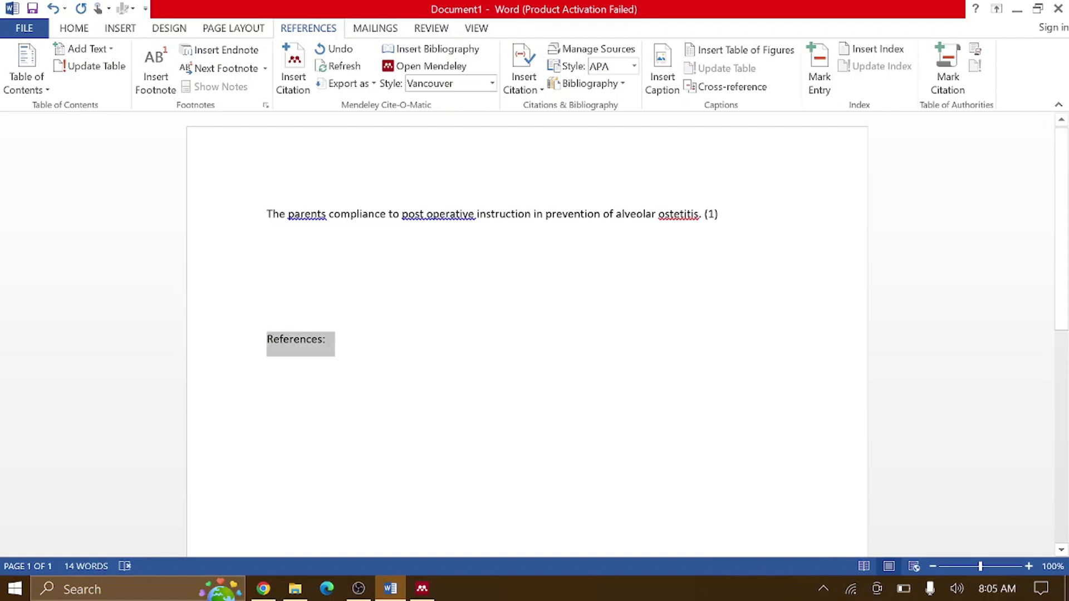
left_click(276, 310)
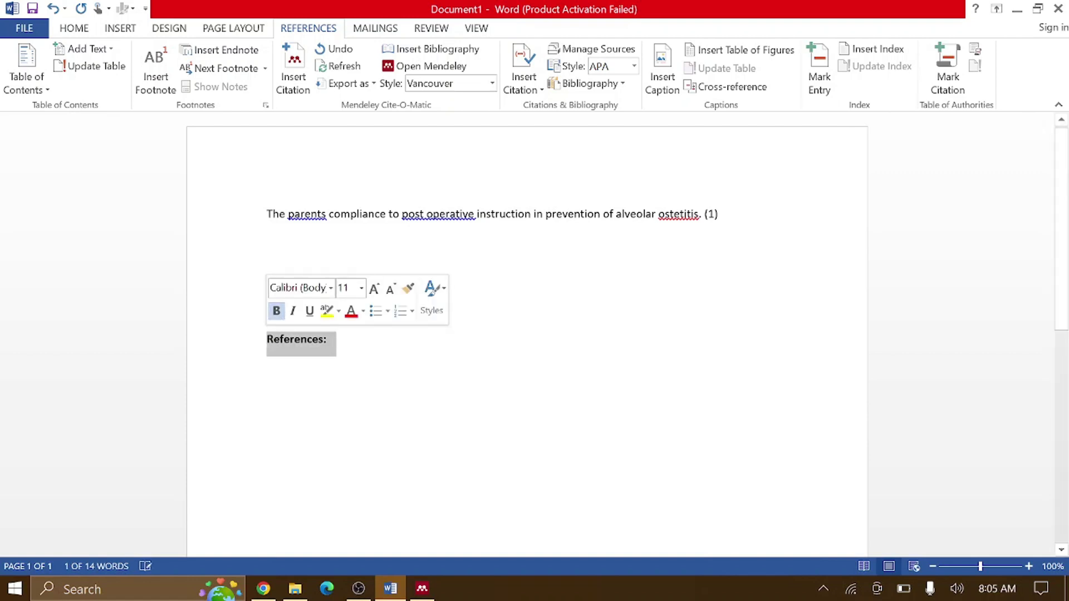
Insert the Mendeley bibliography on a new line beneath the "References:" heading.
key("Right")
key("Return")
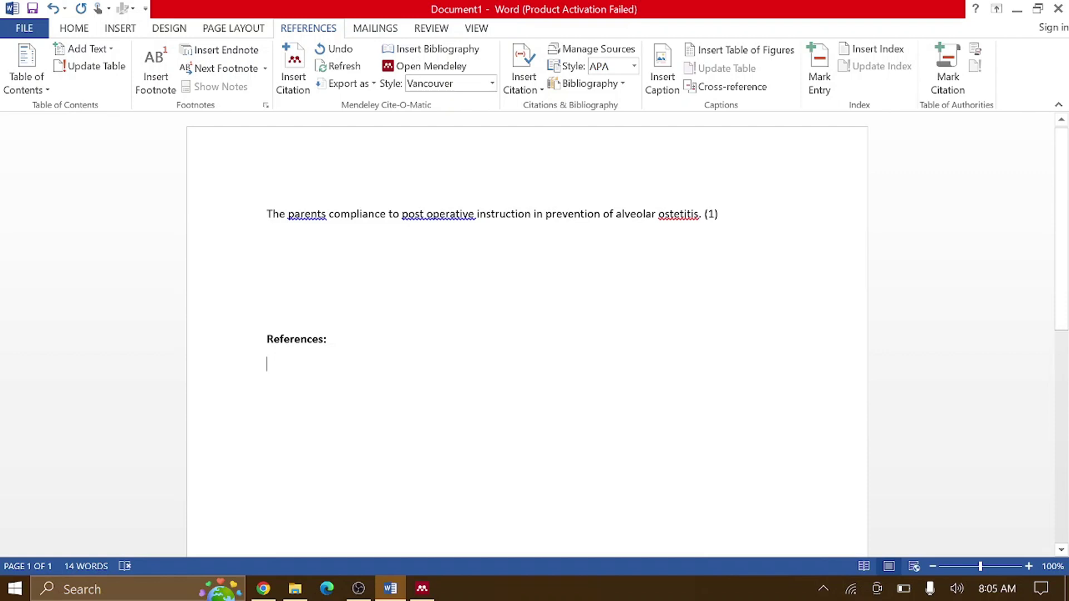
left_click(471, 51)
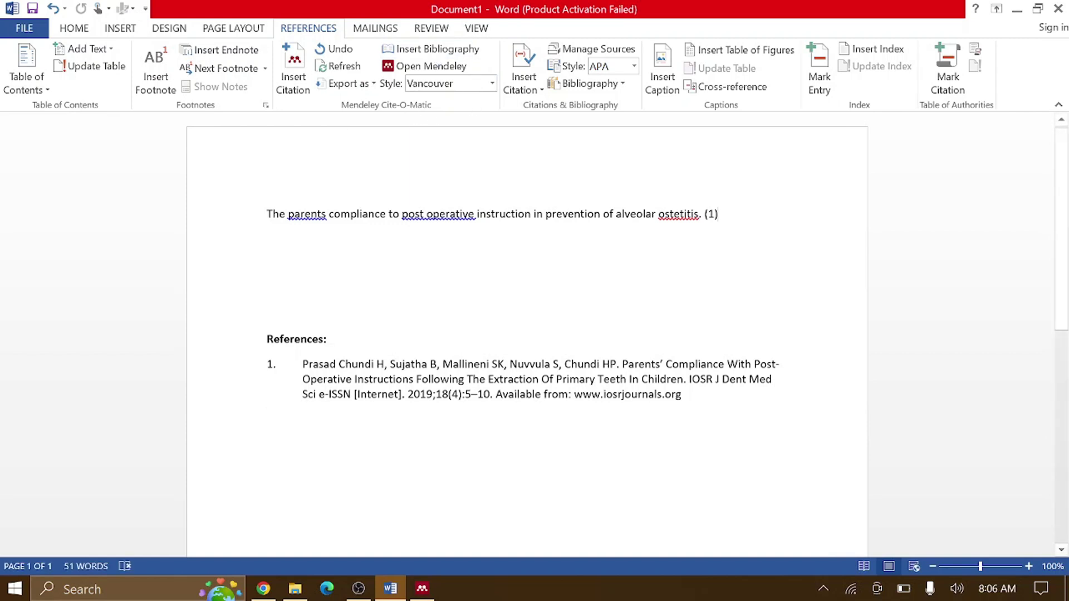
Check the postoperative online follow-up article in Mendeley Desktop, and write "The post operative online followup." in Word on a new line below the first sentence.
left_click(718, 214)
key("Return")
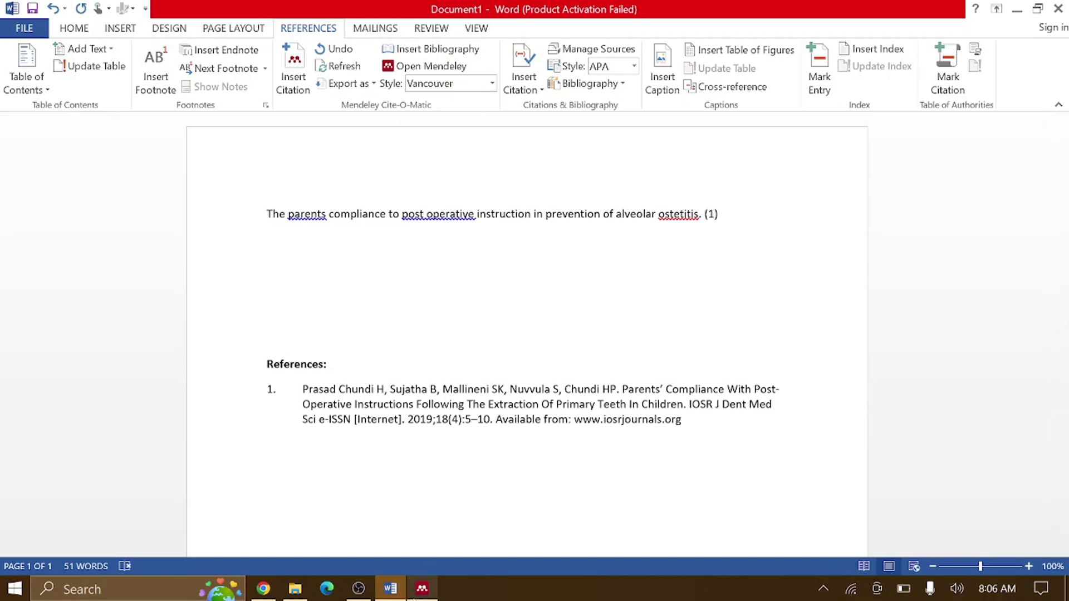
left_click(422, 589)
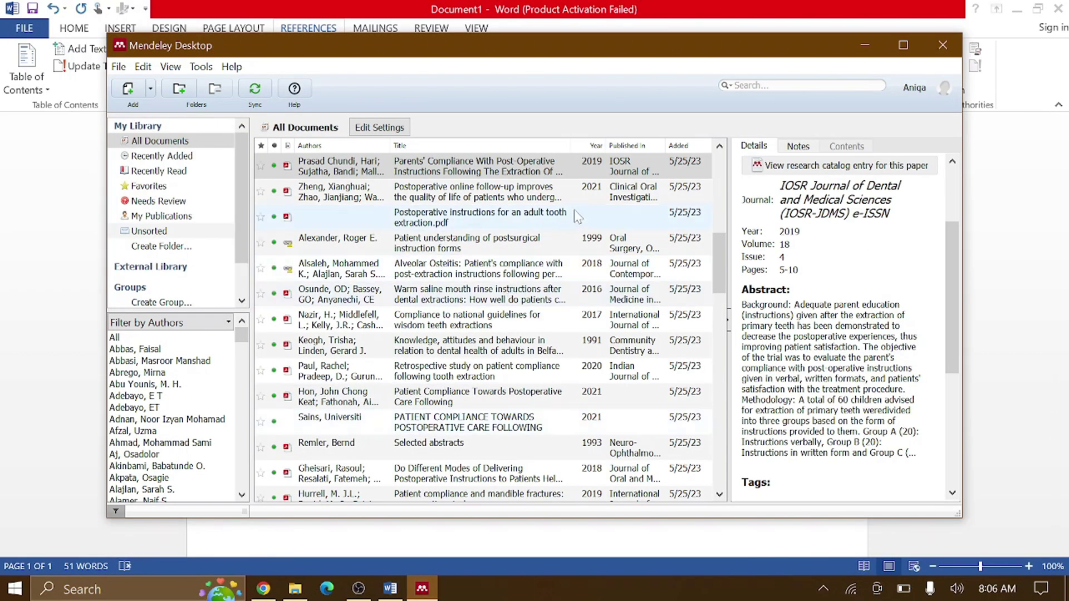
left_click(453, 199)
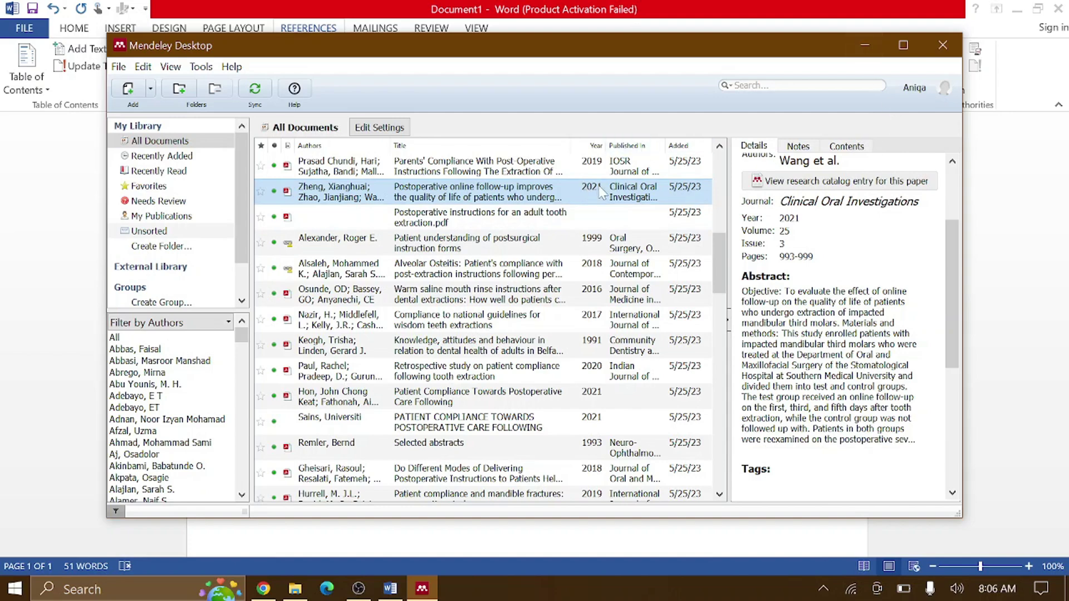
left_click(864, 40)
left_click(527, 236)
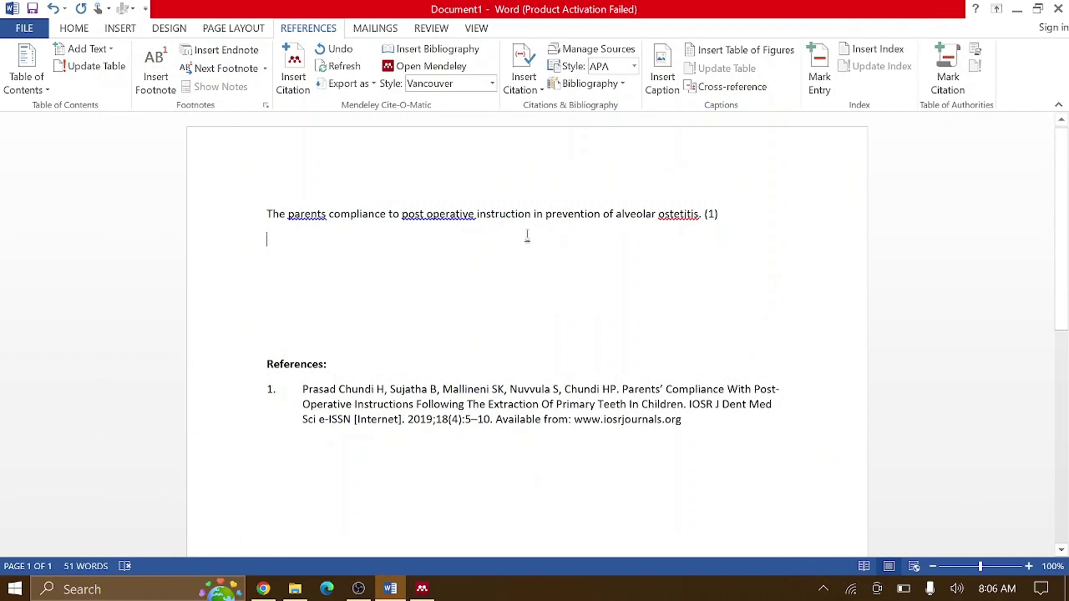
type("The post operative online followup")
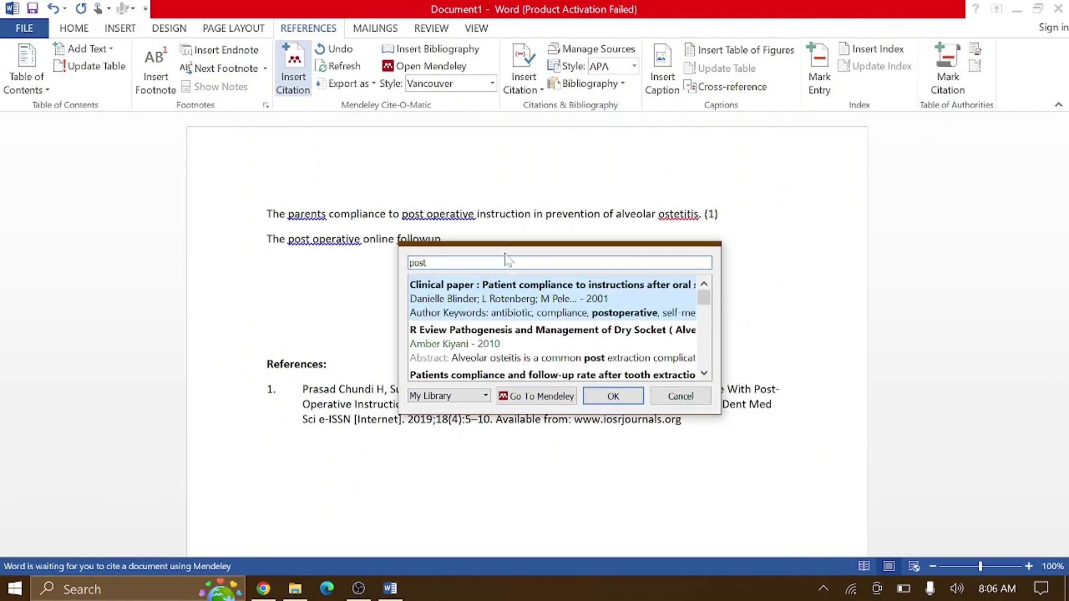
Insert a Mendeley citation after the second sentence, searching "postoperati" and choosing the article Postoperative online follow-up improves the quality of life.
type("operat")
key("BackSpace")
key("BackSpace")
key("BackSpace")
key("BackSpace")
key("BackSpace")
key("BackSpace")
key("BackSpace")
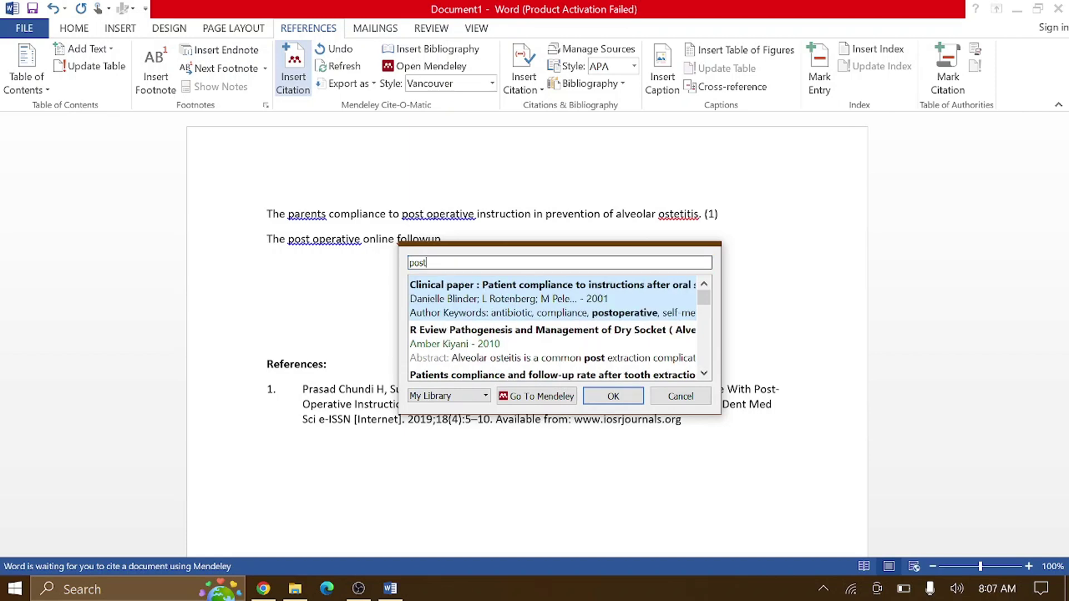
type("operati")
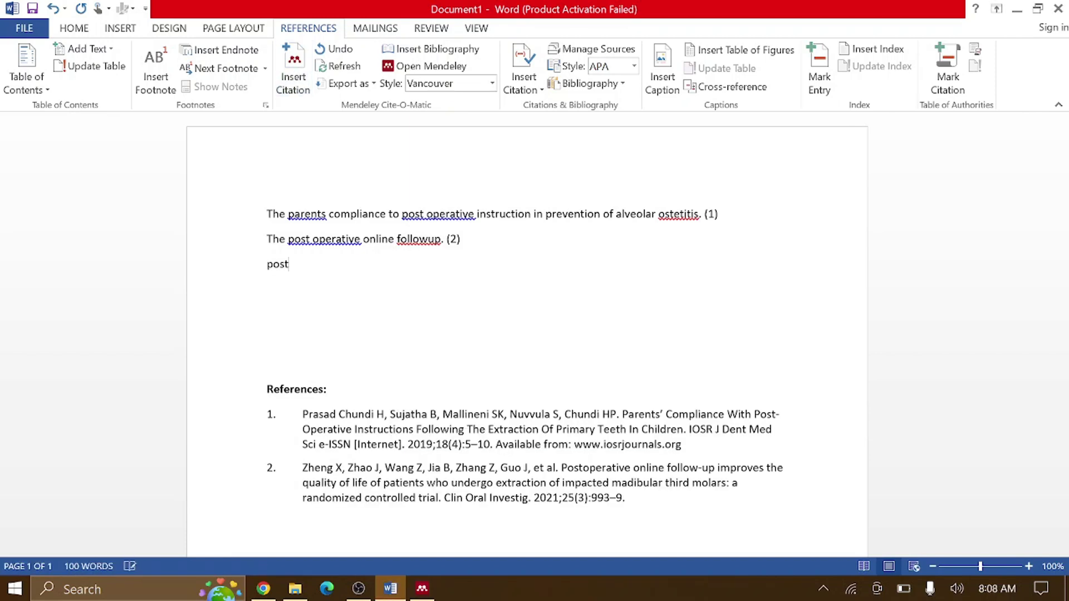
Write "Patient understanding about postinstruction." as the third line of the body text.
key("BackSpace")
key("BackSpace")
key("BackSpace")
type("atient understanding ab")
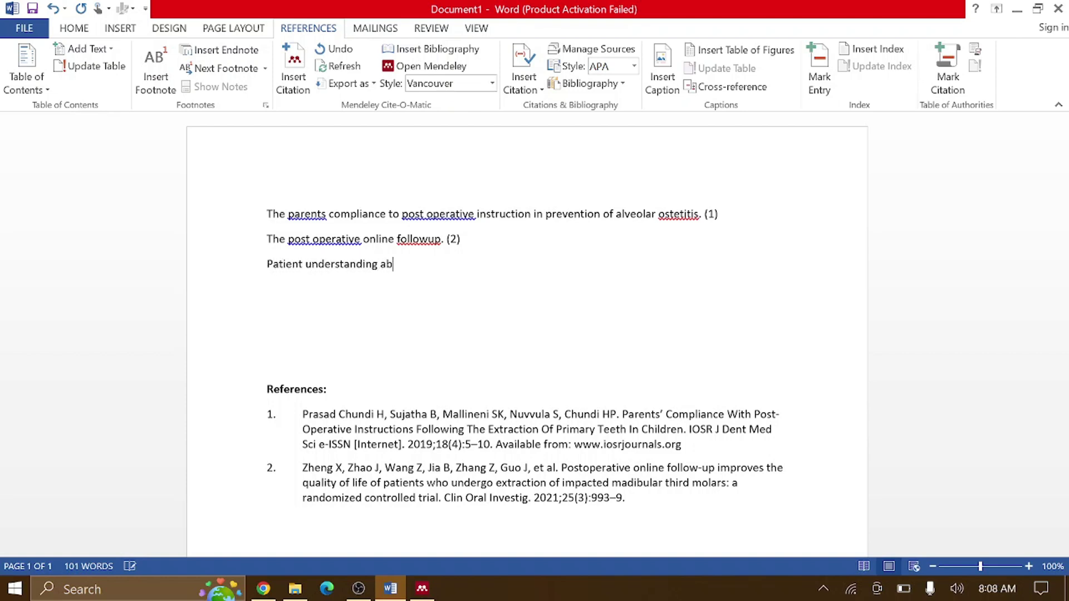
type("out postinstruction.")
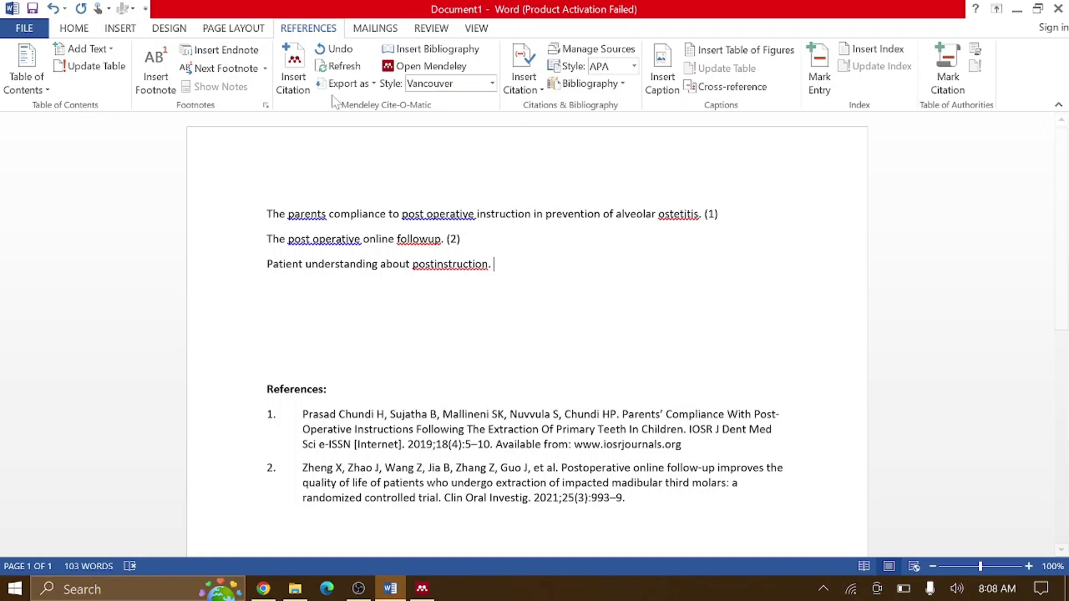
Insert a Mendeley citation after the third sentence, searching "patient understa" and choosing Patient understanding of postsurgical instruction forms.
left_click(291, 89)
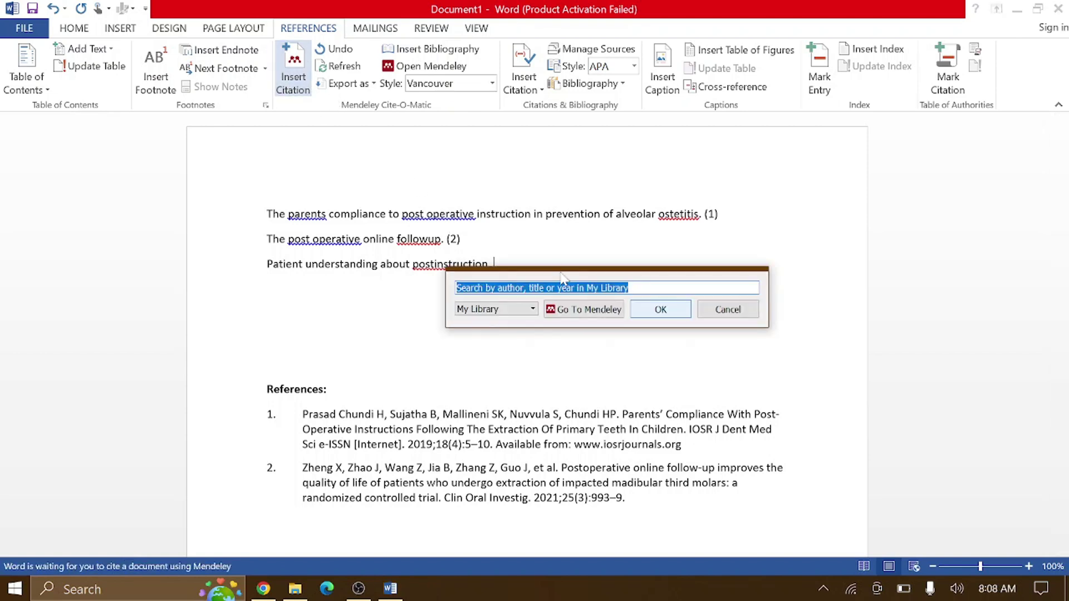
type("patient")
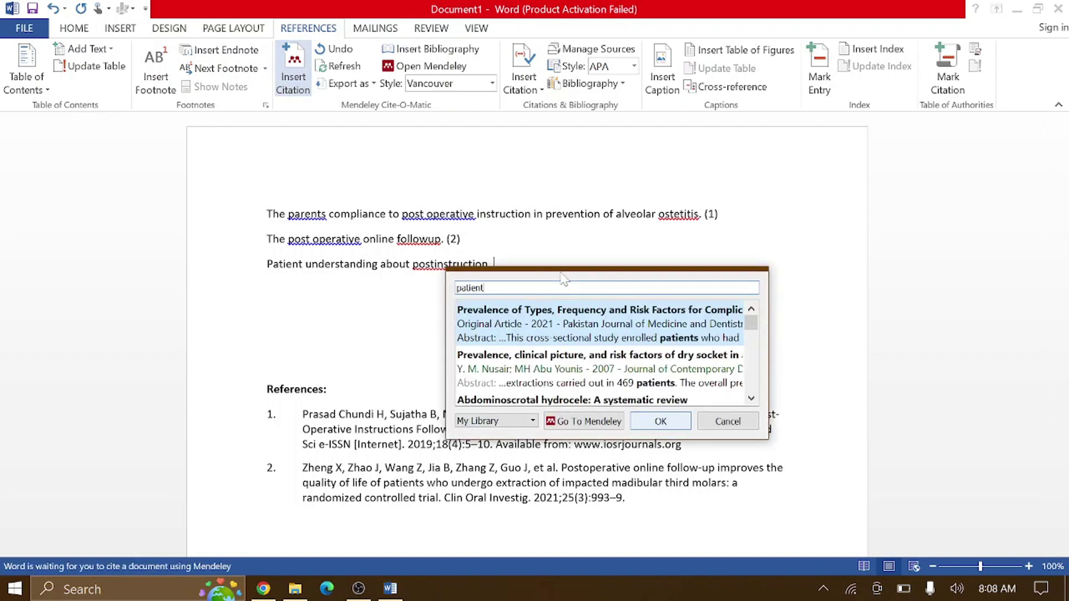
type(" understa")
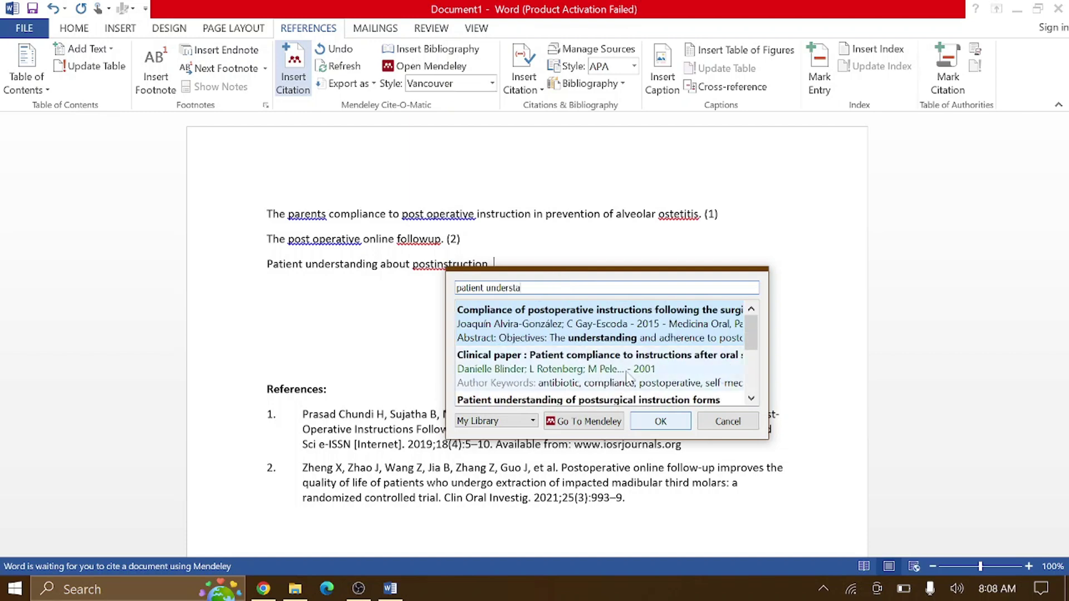
scroll(754, 332, "down", 2)
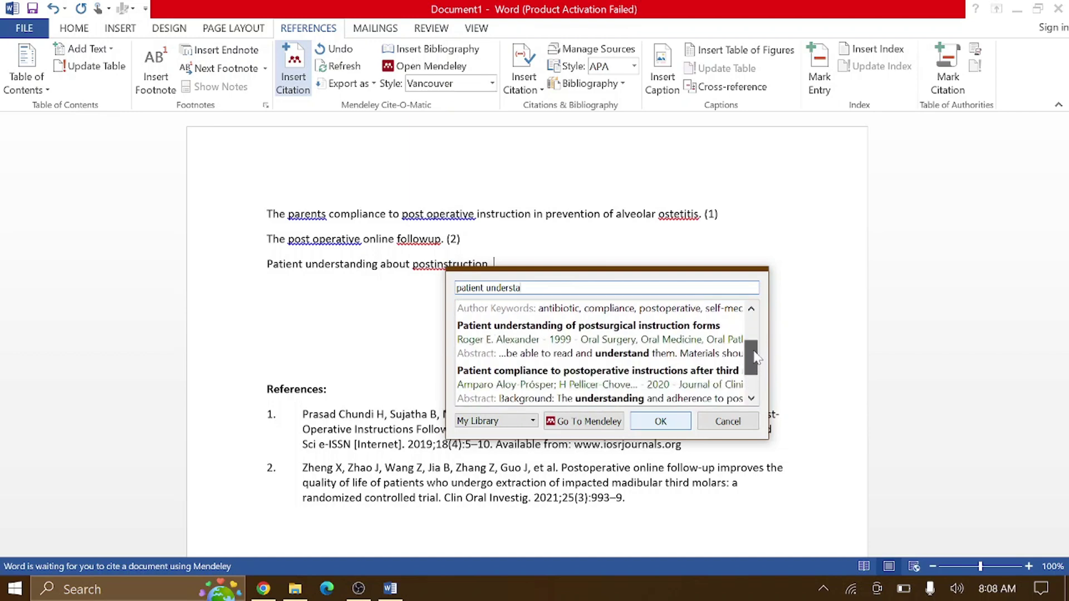
left_click(634, 333)
left_click(661, 310)
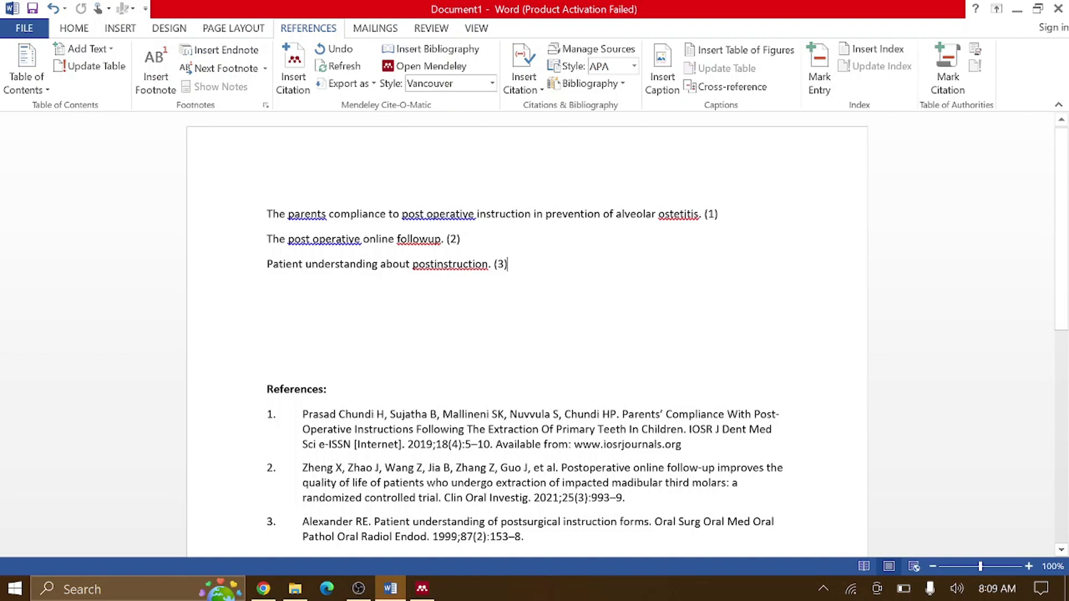
Copy the third sentence together with its citation and paste it at the very beginning of the document.
left_click_drag(507, 264, 263, 263)
key("ctrl+c")
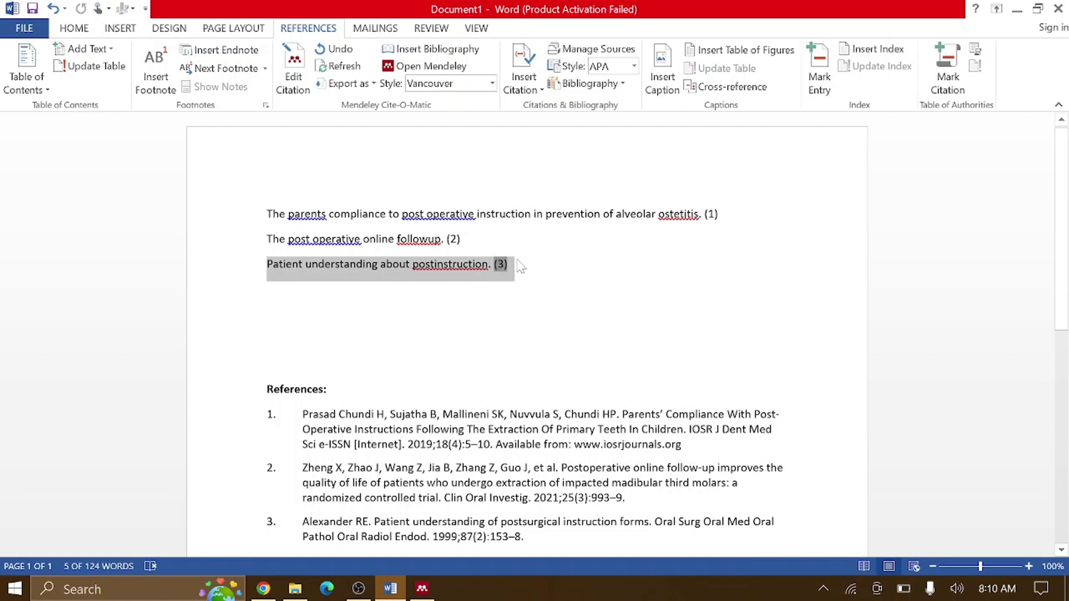
key("ctrl+Home")
key("ctrl+v")
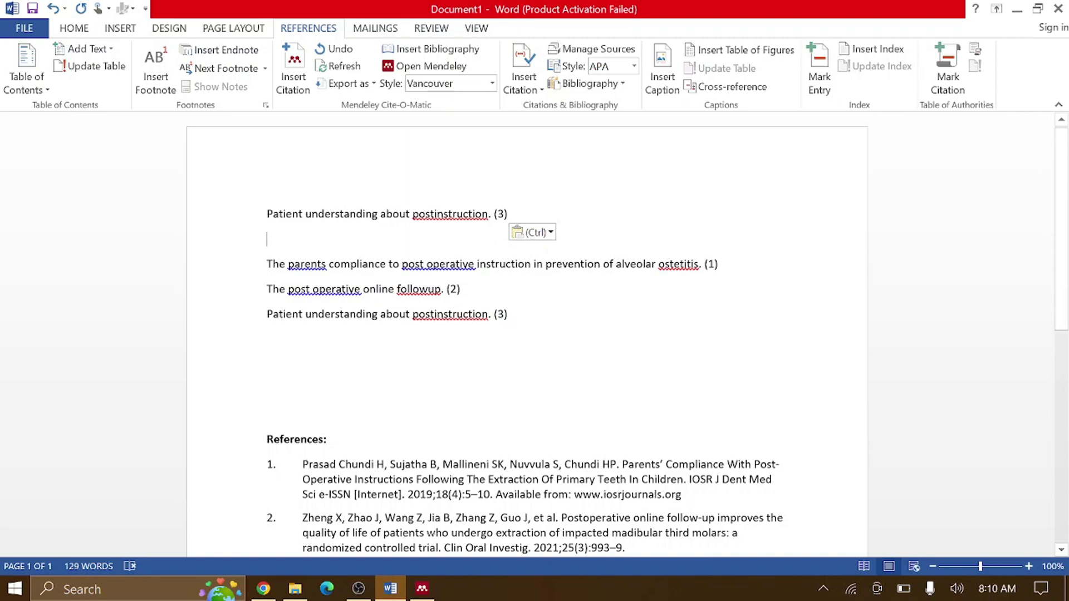
Confirm Vancouver in Mendeley's Citation Styles dialog to renumber the citations and references in their new order.
left_click(976, 563)
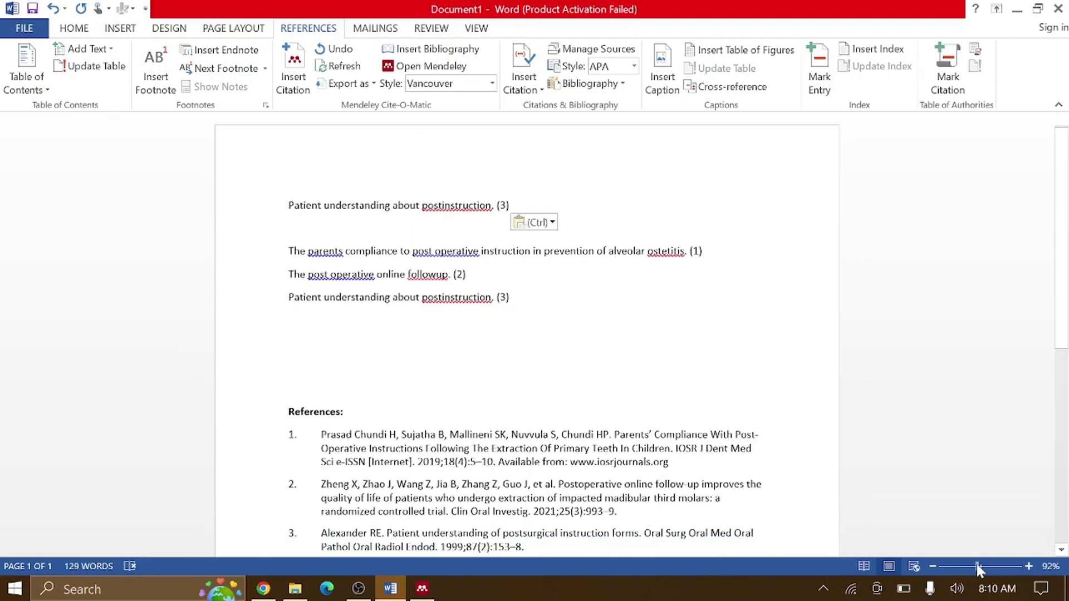
left_click(973, 562)
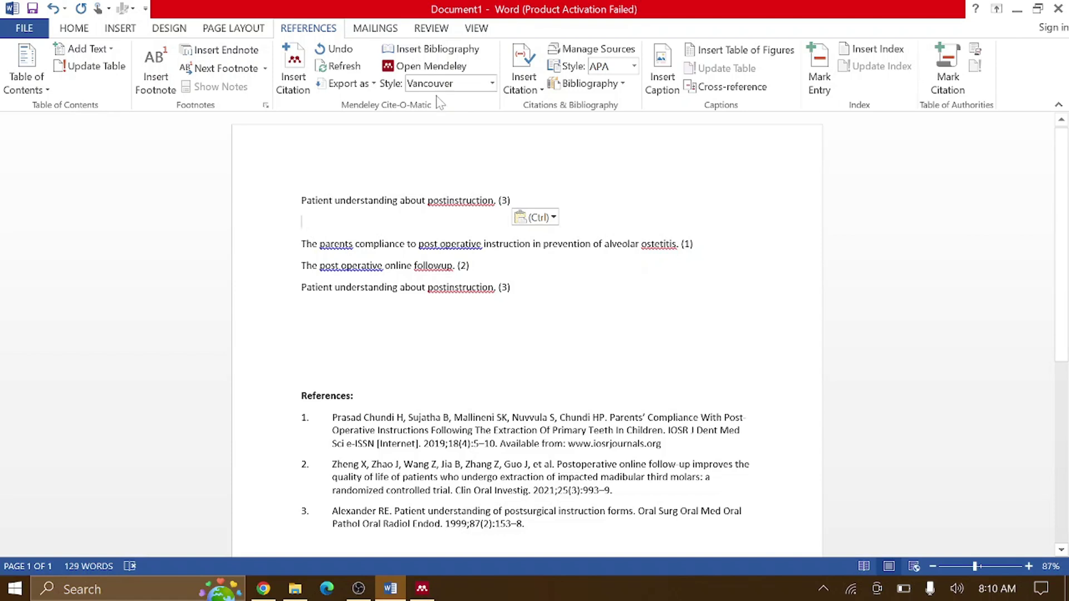
left_click(435, 68)
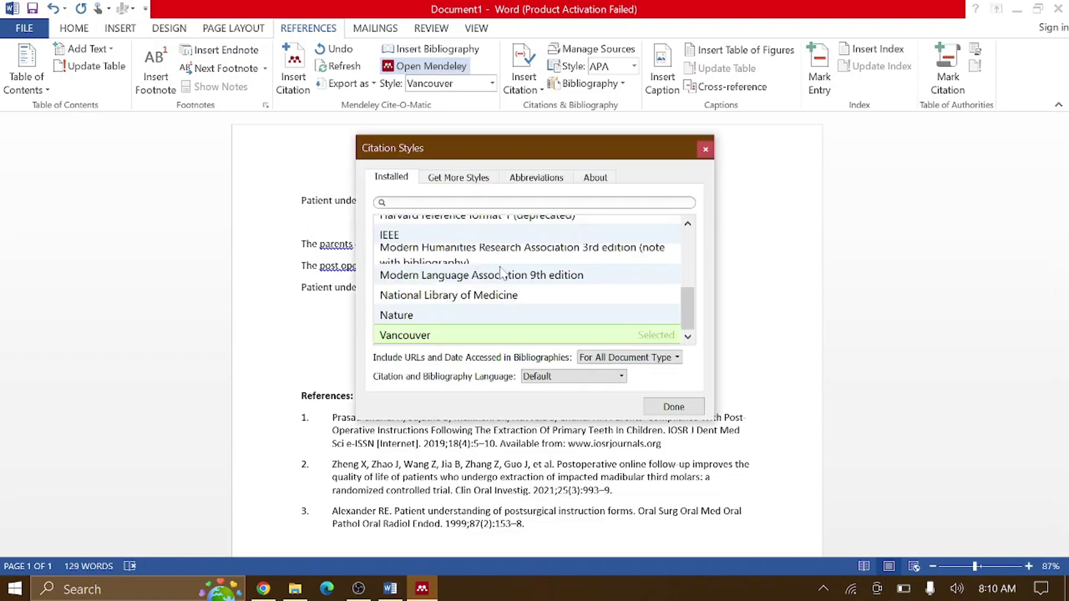
left_click(675, 408)
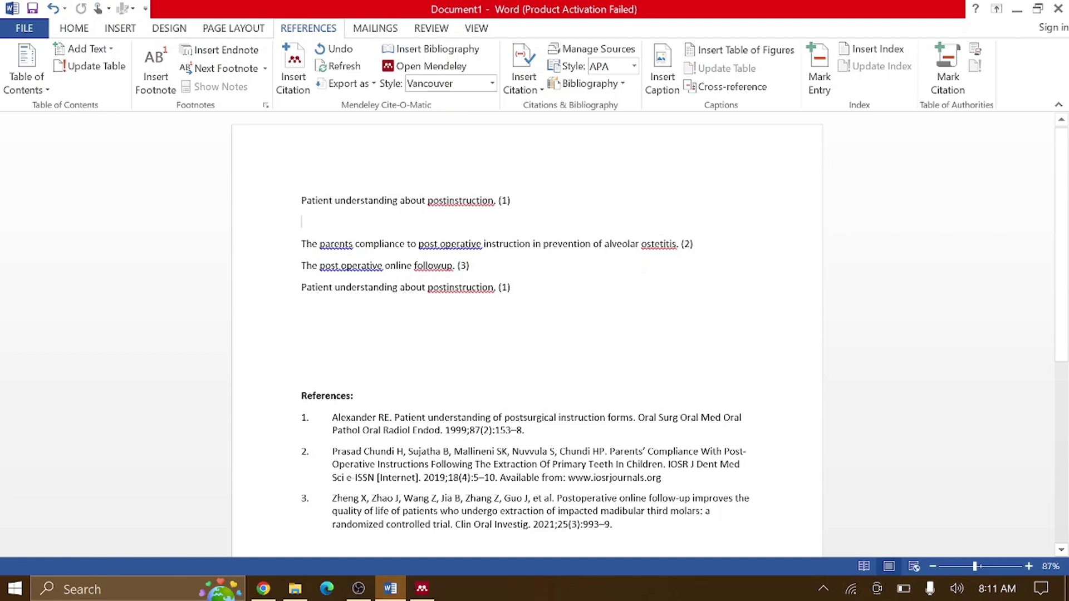
Compare the citation numbers of the repeated sentence "Patient understanding about postinstruction." in the first and last body lines.
left_click_drag(510, 200, 302, 201)
left_click(506, 287)
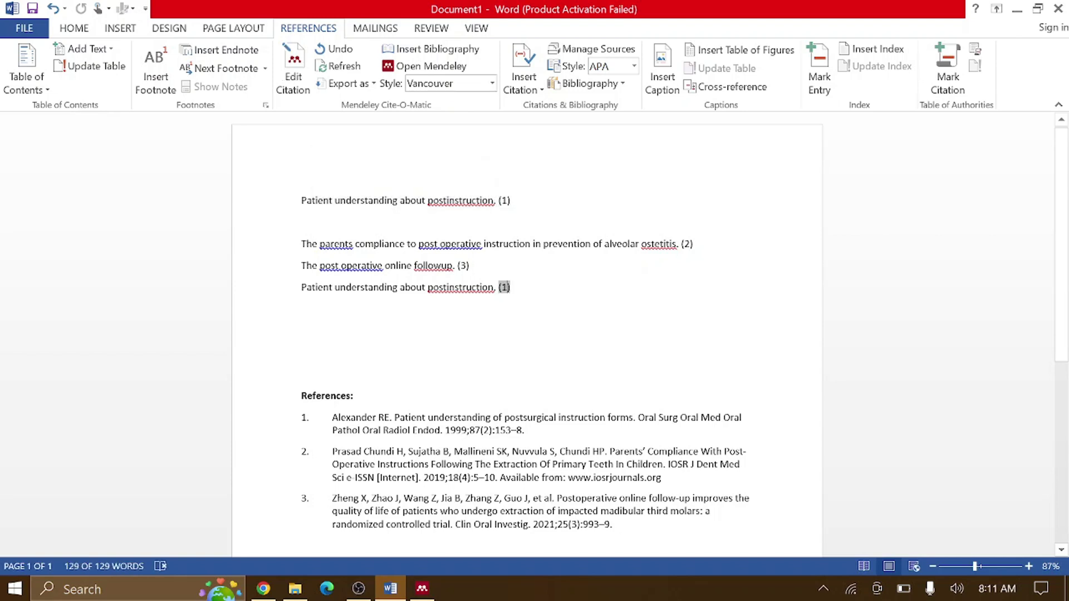
left_click_drag(510, 287, 301, 287)
left_click(301, 287)
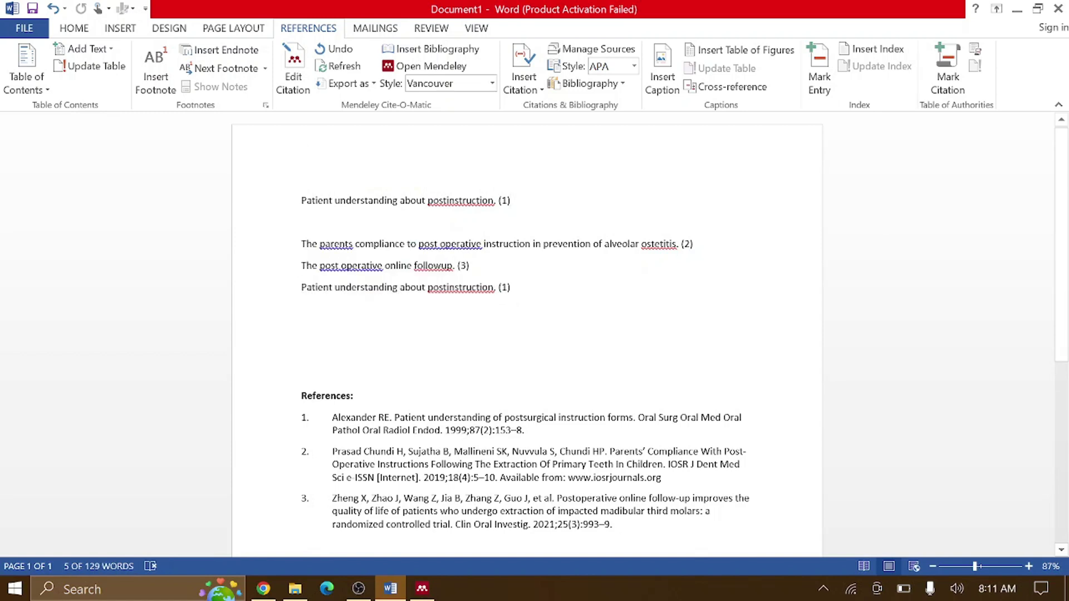
double_click(503, 200)
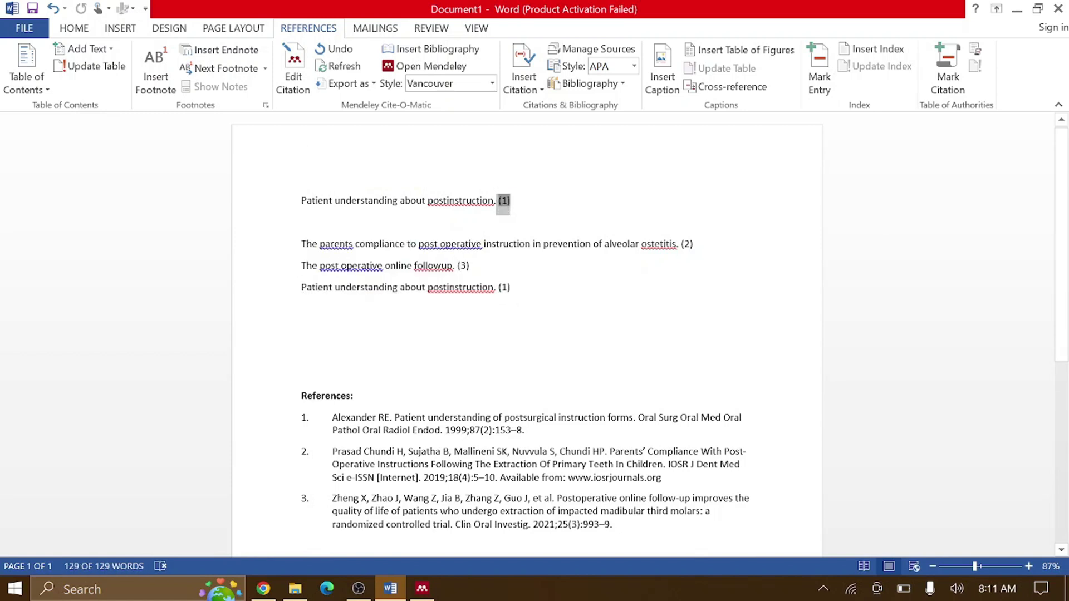
left_click_drag(510, 287, 494, 288)
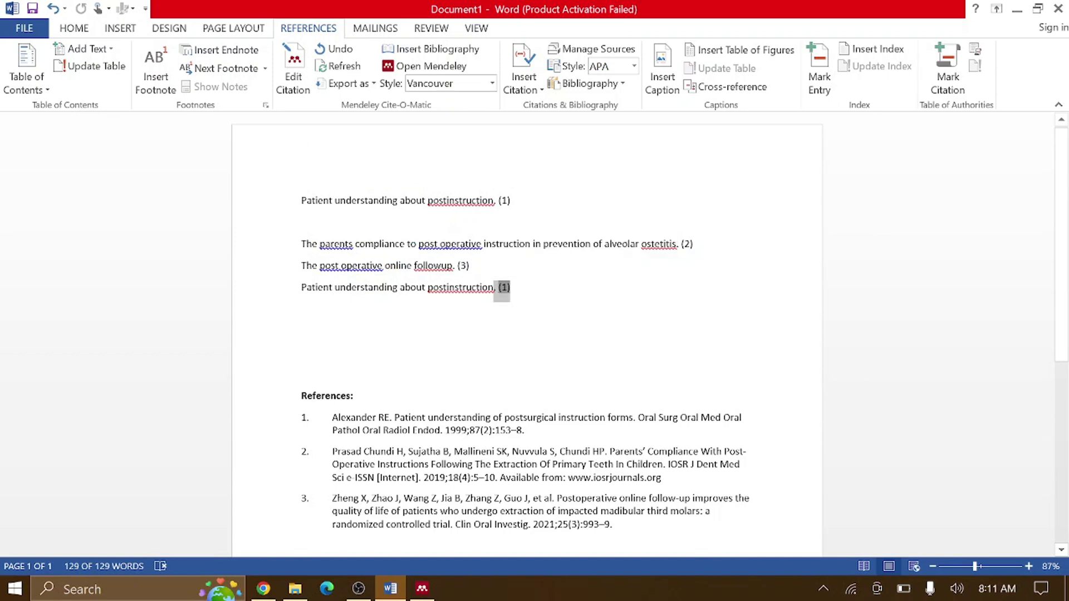
left_click(515, 287)
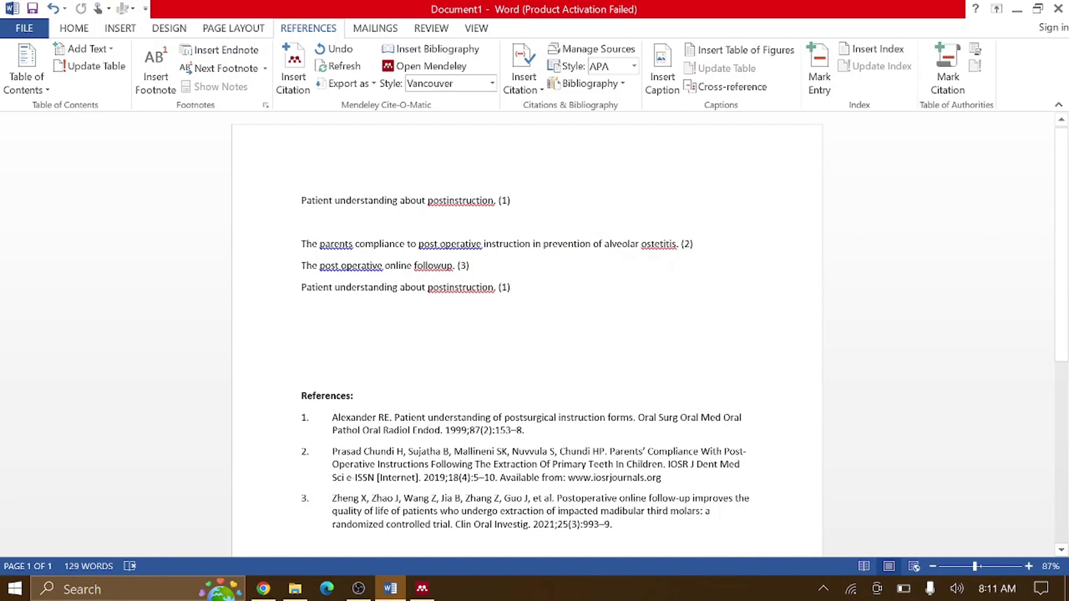